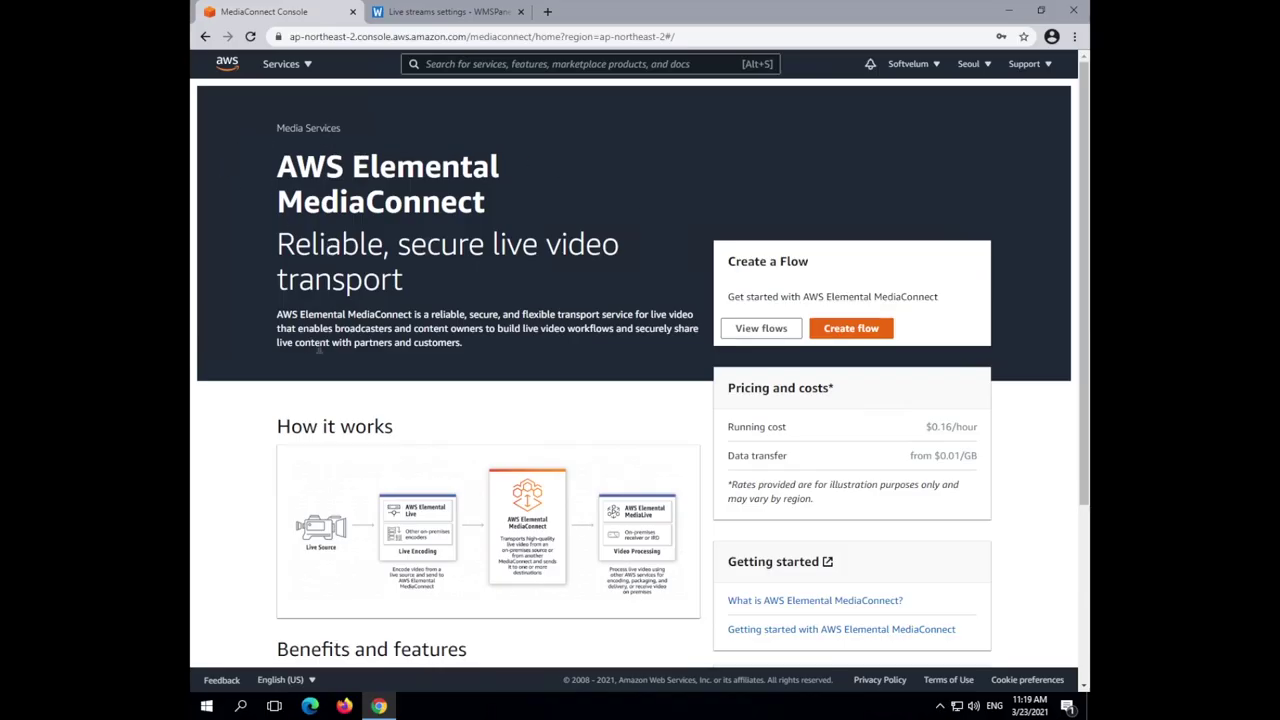
Step: Launch NDI Test Patterns and select the NewTek NDI pattern as the output
{"action": "scroll", "coordinate": [320, 350], "scroll_direction": "down", "scroll_amount": 3}
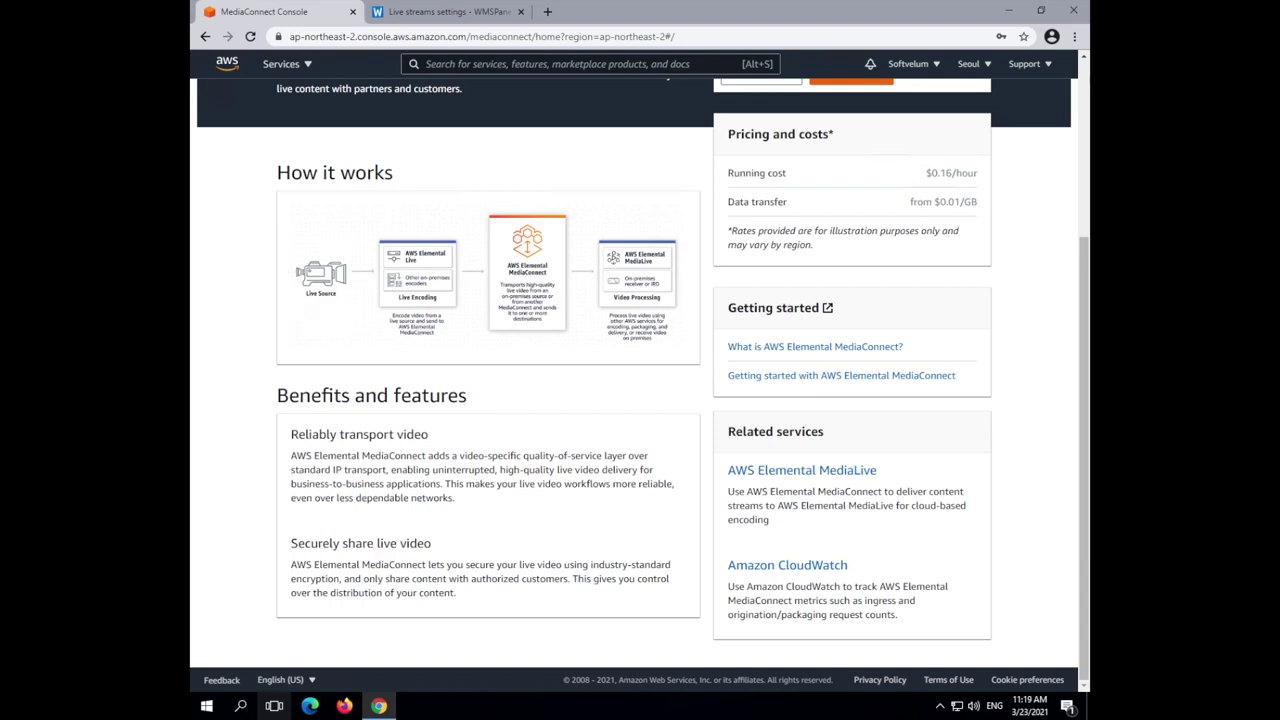
{"action": "left_click", "coordinate": [207, 708]}
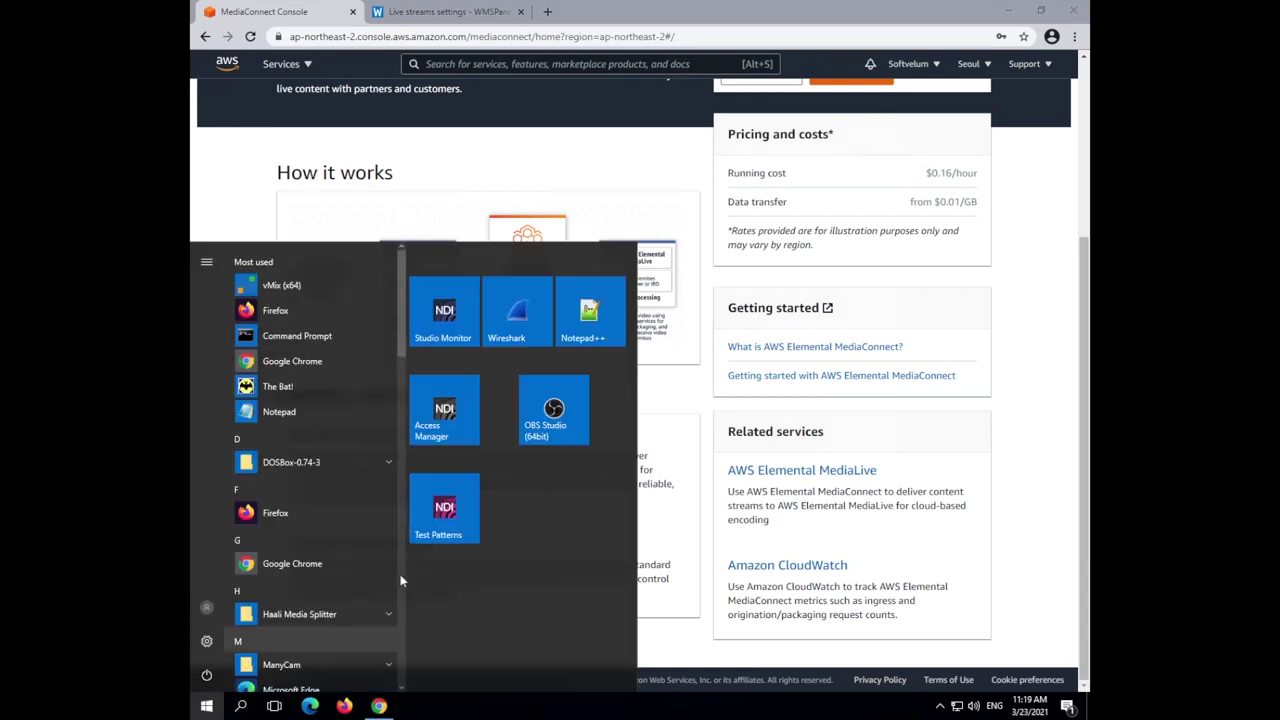
{"action": "left_click", "coordinate": [455, 511]}
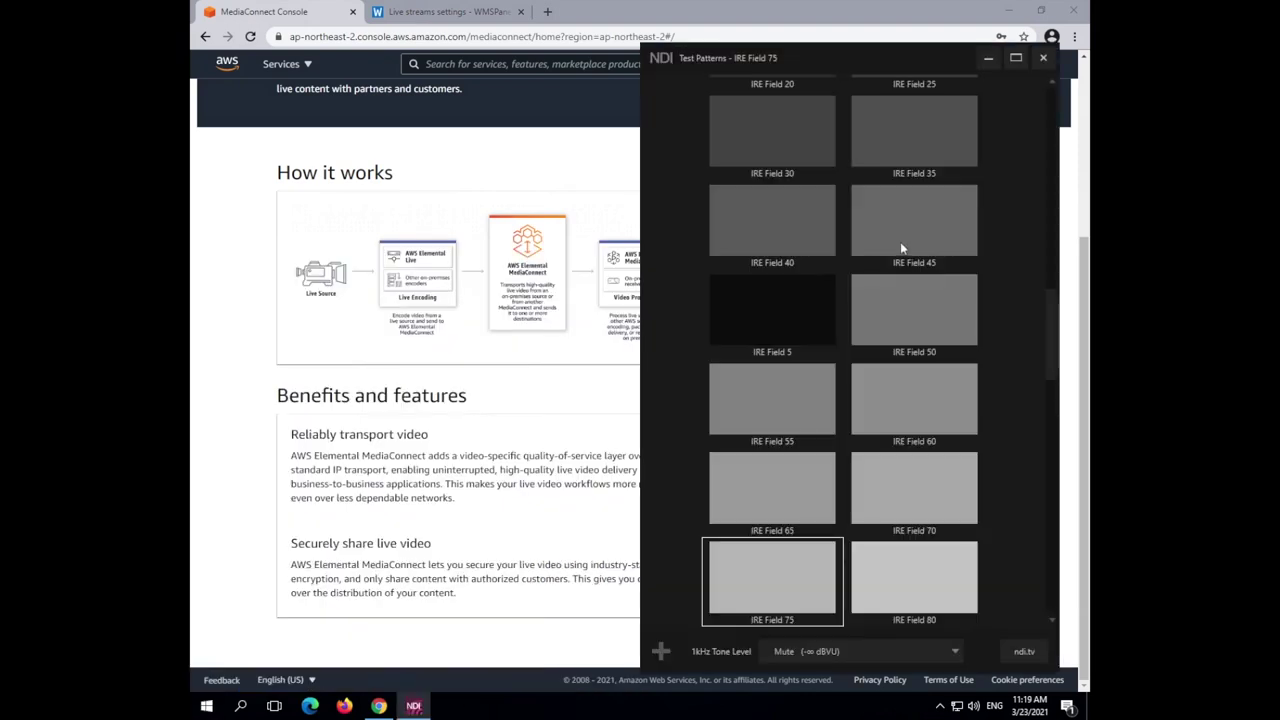
{"action": "scroll", "coordinate": [810, 350], "scroll_direction": "down", "scroll_amount": 4}
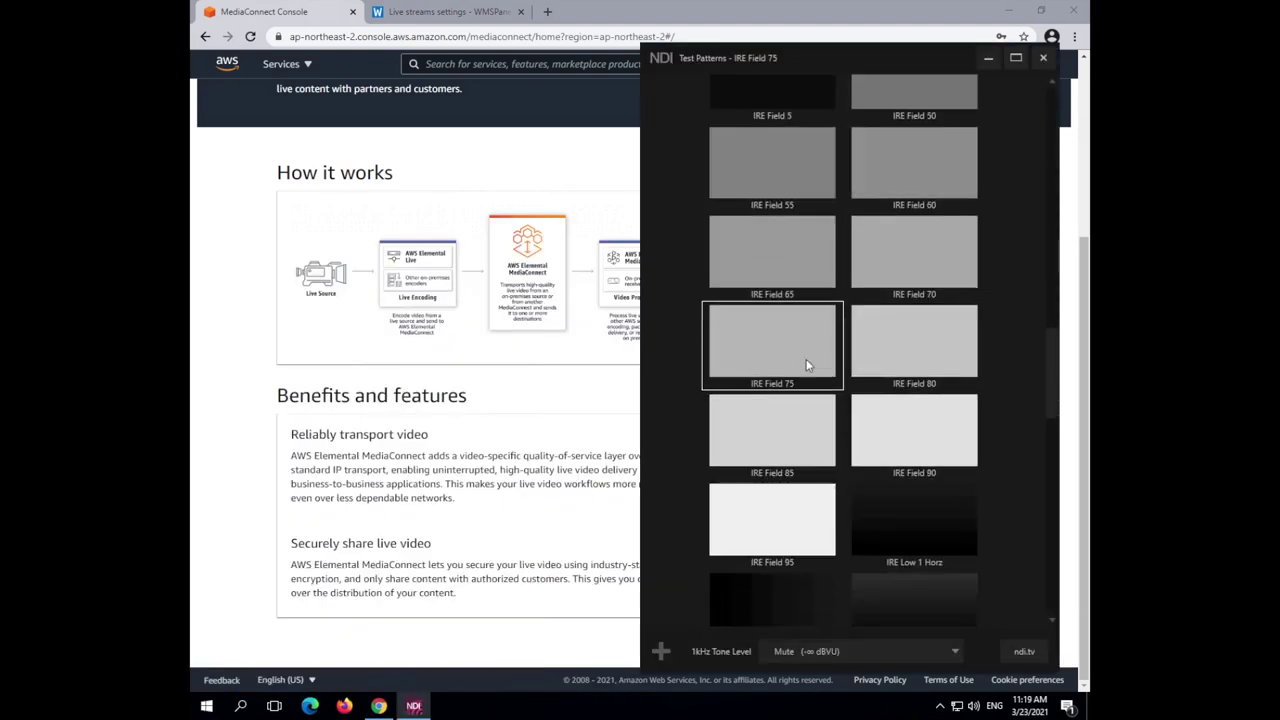
{"action": "scroll", "coordinate": [808, 365], "scroll_direction": "down", "scroll_amount": 6}
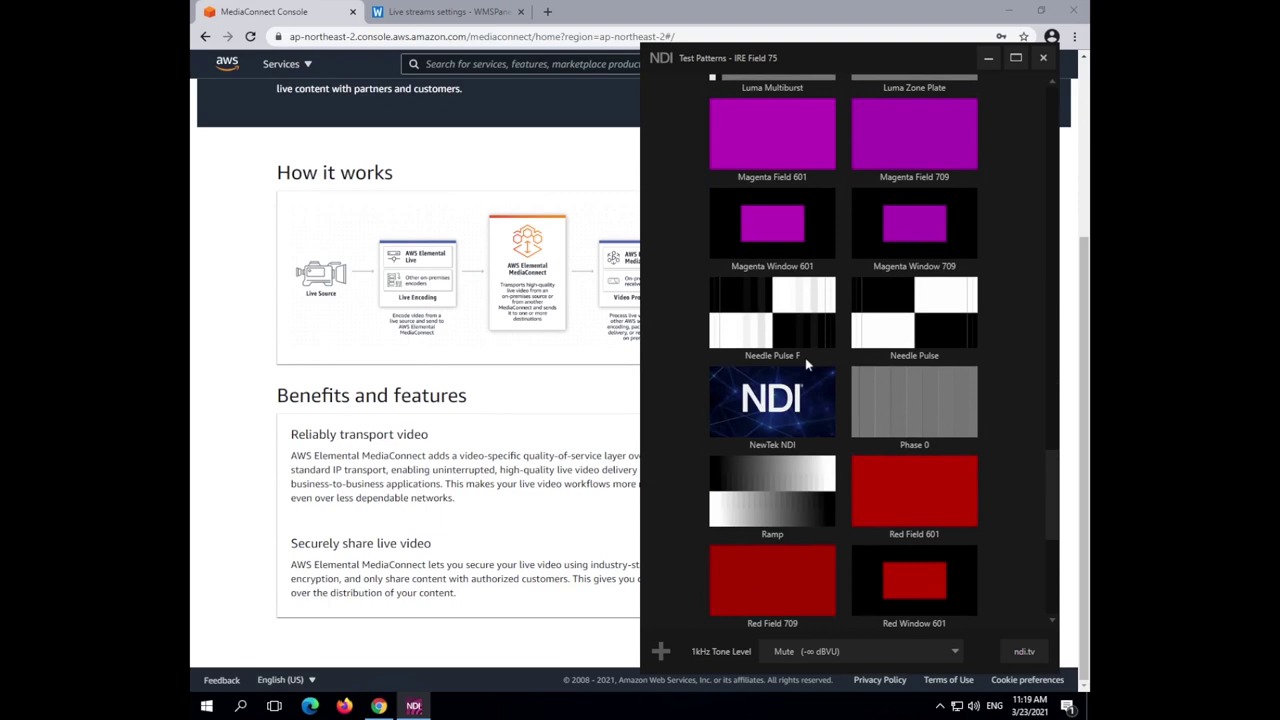
{"action": "left_click", "coordinate": [785, 301]}
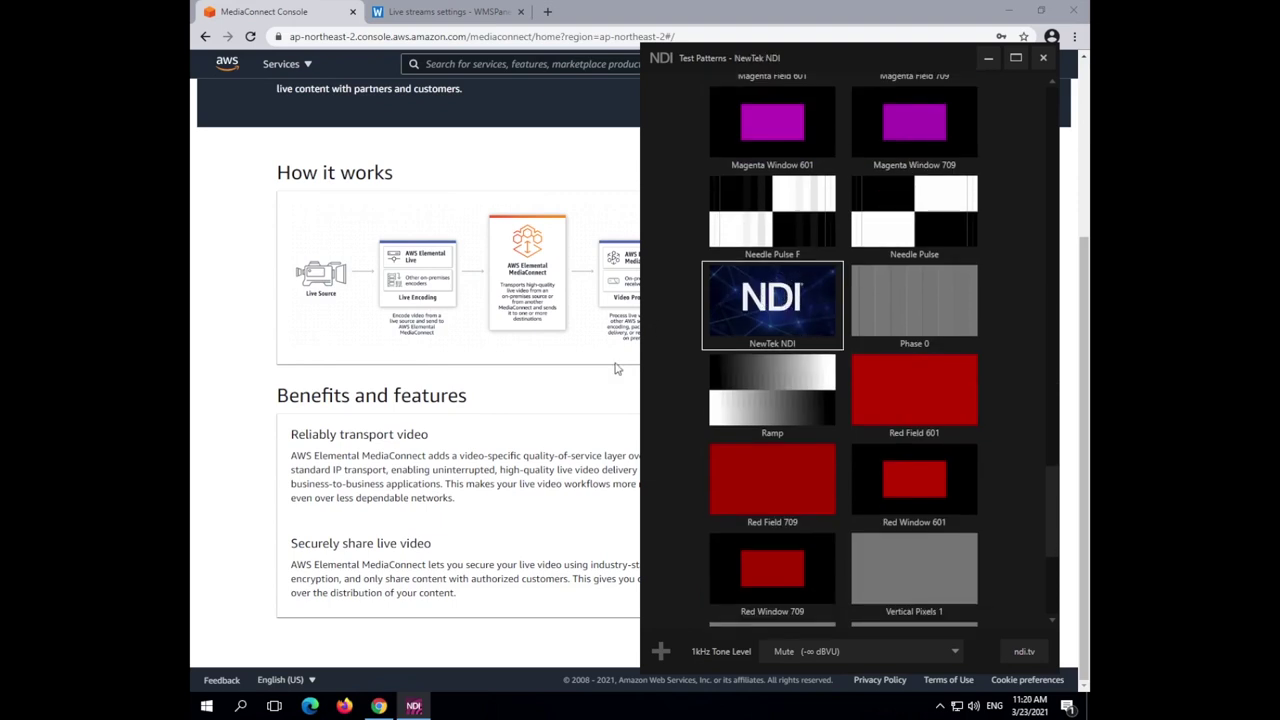
Step: Open a Command Prompt with administrator rights and reposition its window
{"action": "right_click", "coordinate": [206, 706]}
{"action": "left_click", "coordinate": [250, 519]}
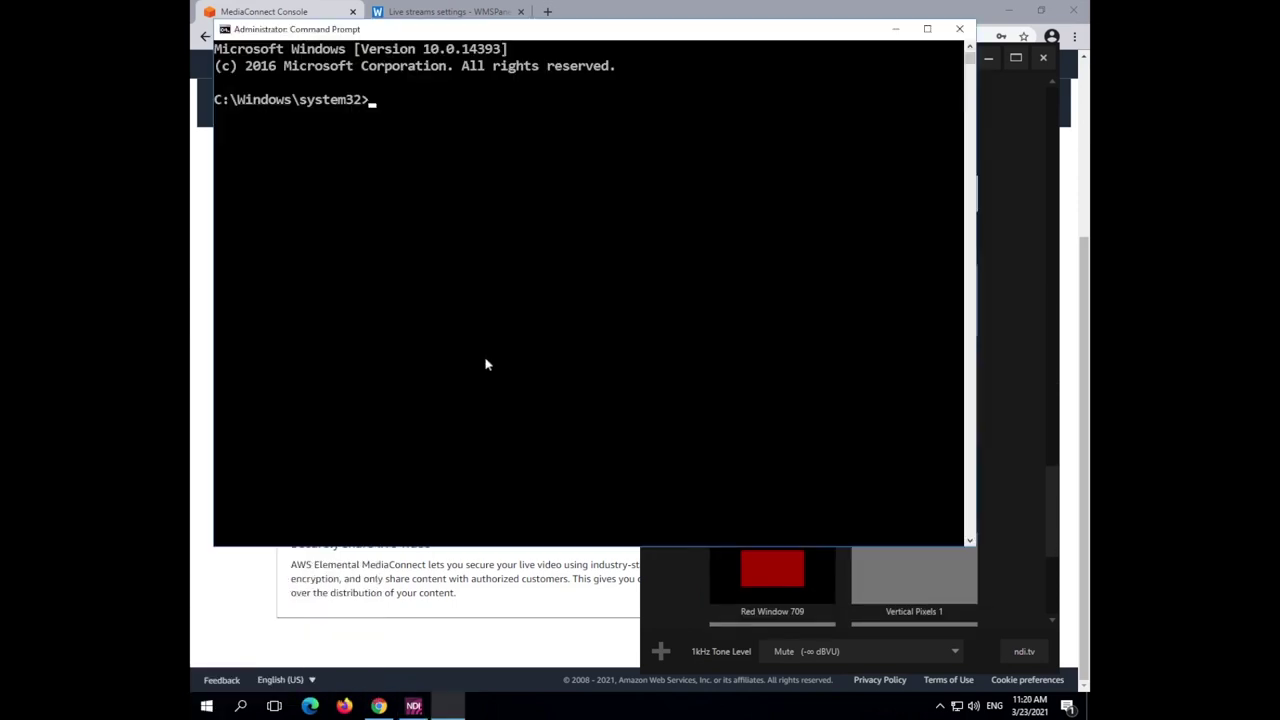
{"action": "left_click_drag", "start_coordinate": [540, 24], "coordinate": [601, 85]}
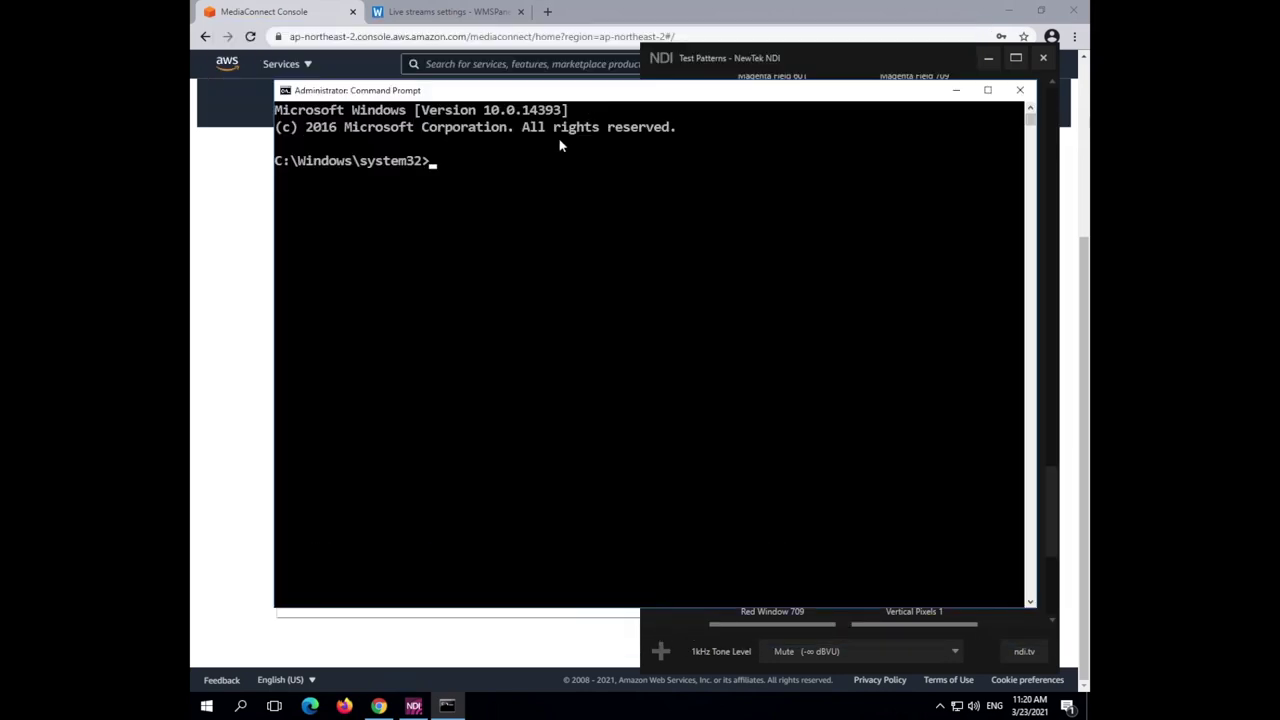
Step: Run "C:\Program Files\Nimble Streamer\bin\nimble_ndi.exe" to list the NDI sources and copy the source name WIN-NDI (Test Pattern)
{"action": "type", "text": "\"C:\\Program Files\\Nimble Streamer\\bin\""}
{"action": "type", "text": "\\n"}
{"action": "key", "text": "Tab"}
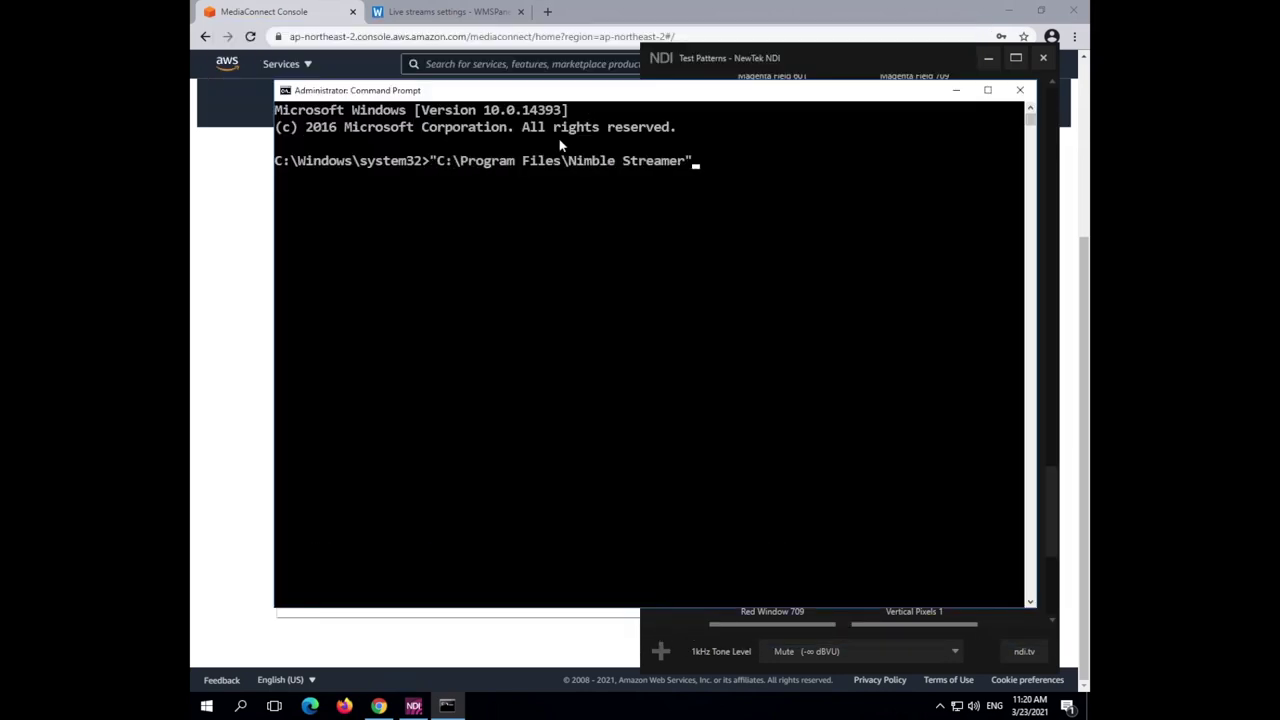
{"action": "type", "text": "\\b"}
{"action": "key", "text": "Tab"}
{"action": "type", "text": "\\nim"}
{"action": "key", "text": "Tab"}
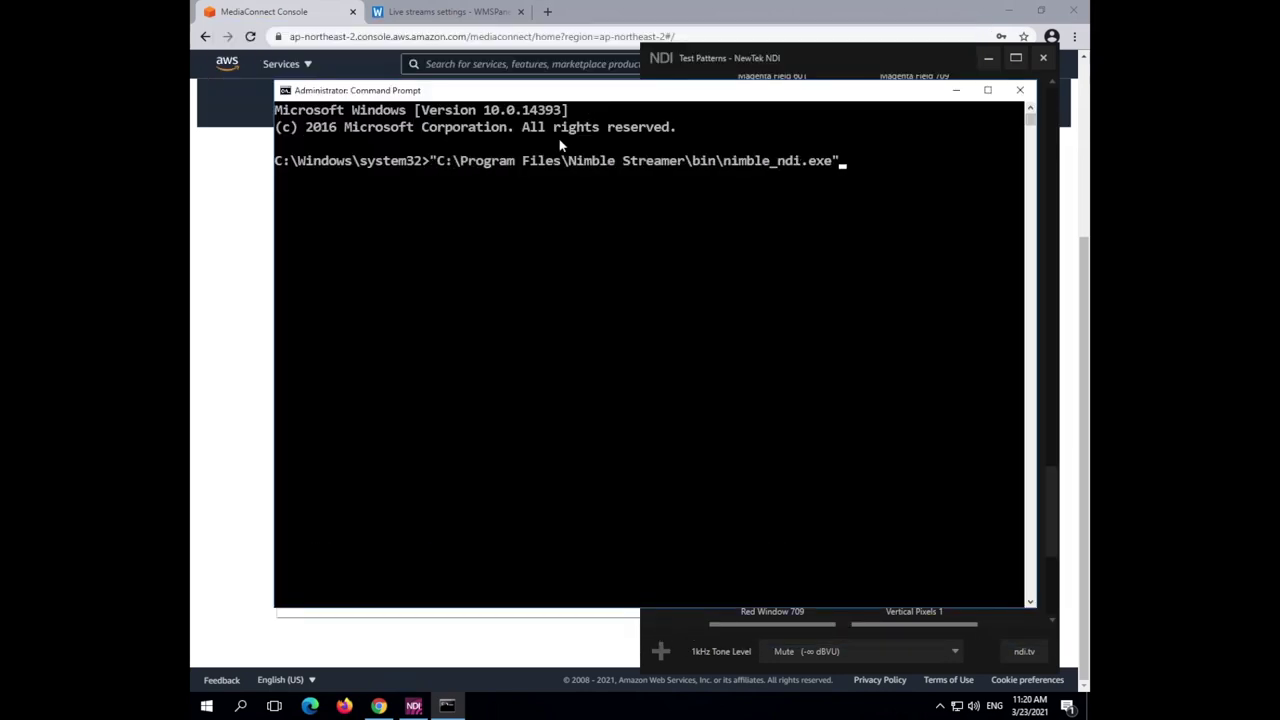
{"action": "key", "text": "Return"}
{"action": "left_click_drag", "start_coordinate": [308, 217], "coordinate": [473, 217]}
{"action": "right_click", "coordinate": [473, 217]}
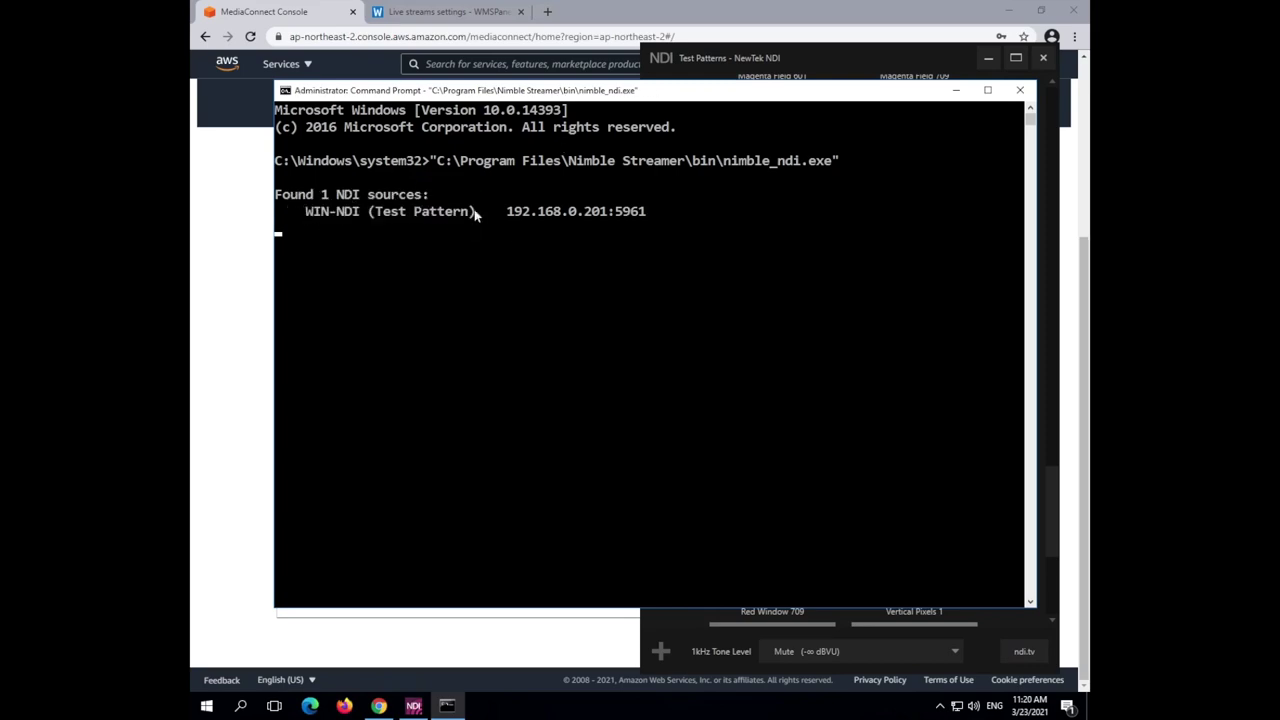
Step: Switch to WMSPanel and open the encoding scenarios of the server tst-ndi.softvelum.com
{"action": "left_click", "coordinate": [397, 14]}
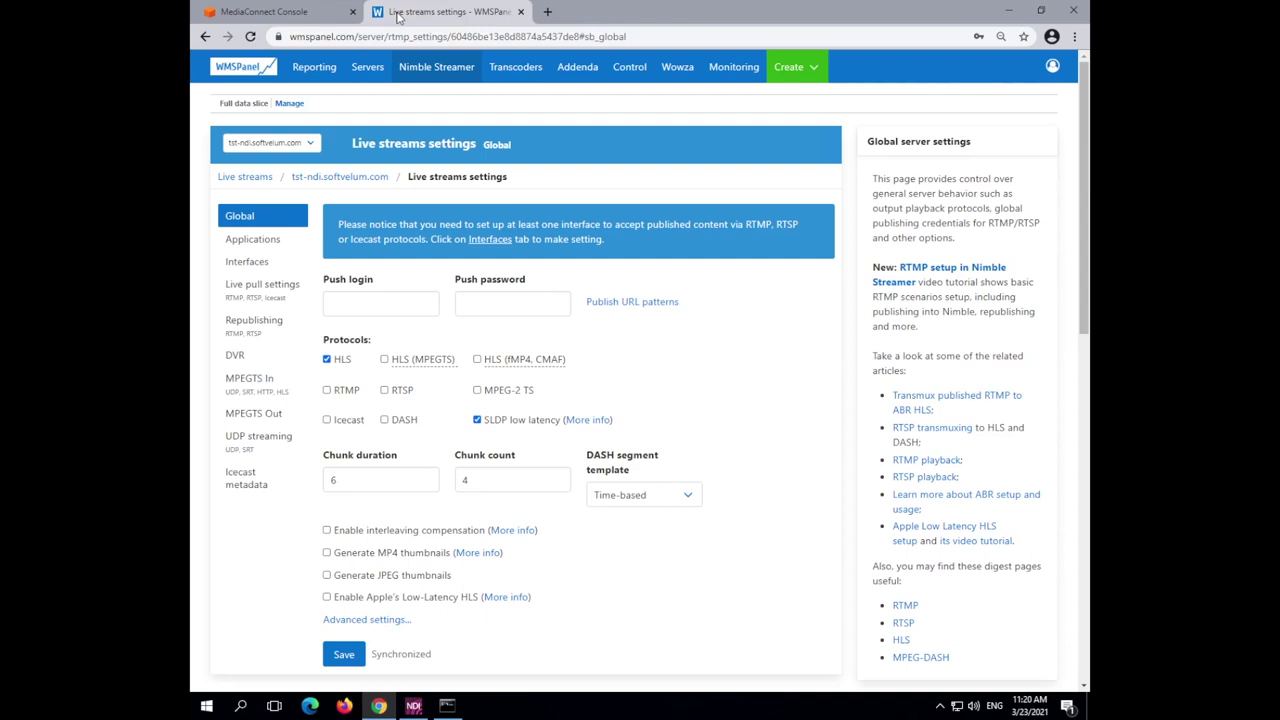
{"action": "left_click", "coordinate": [364, 67]}
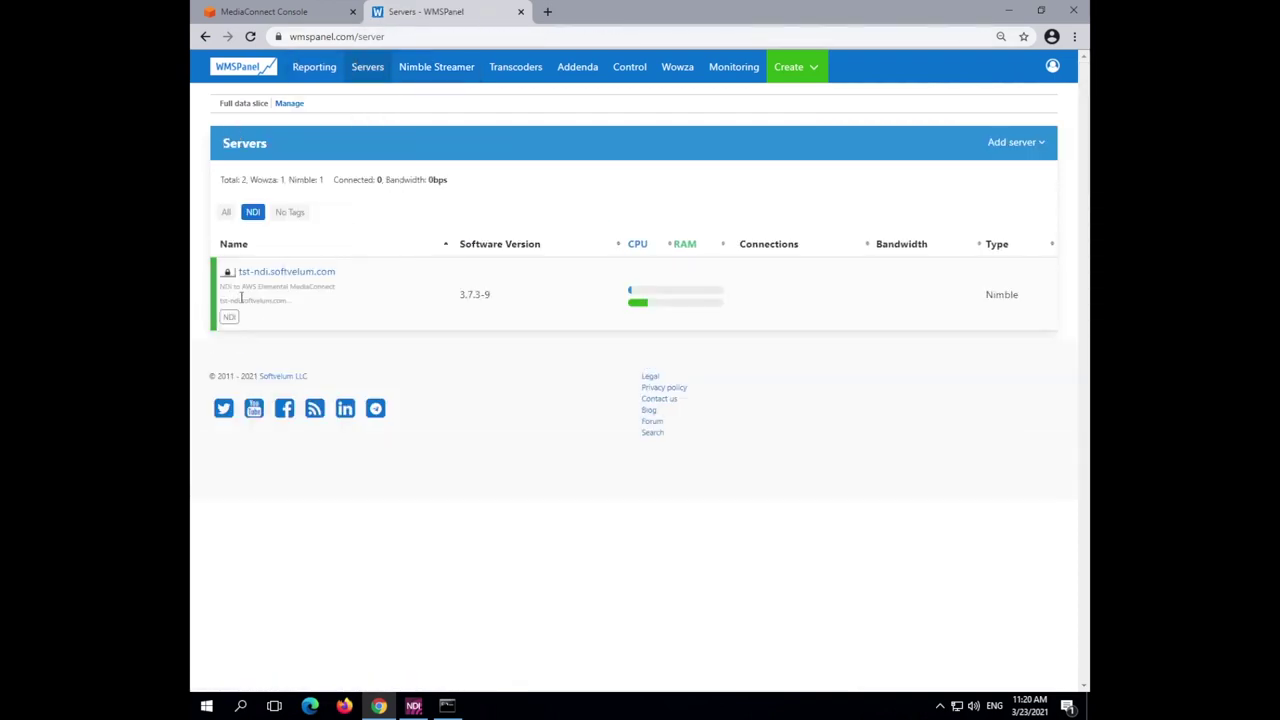
{"action": "left_click", "coordinate": [306, 271]}
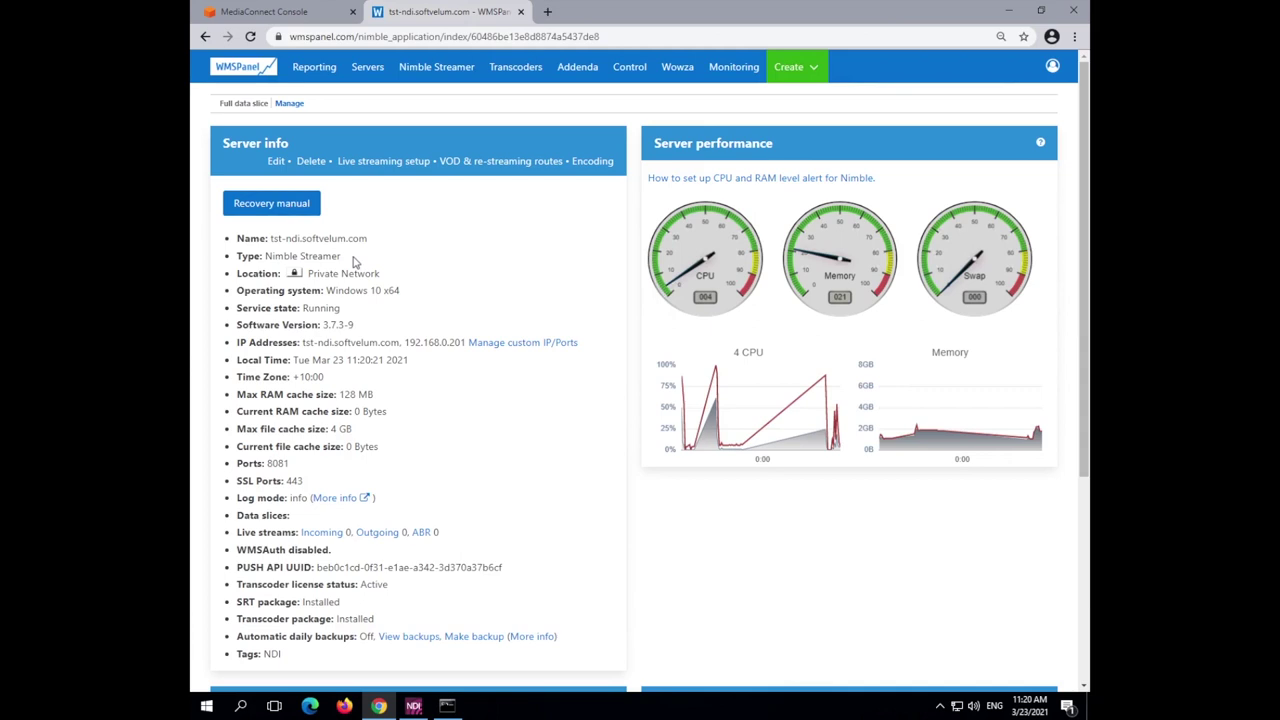
{"action": "left_click", "coordinate": [590, 163]}
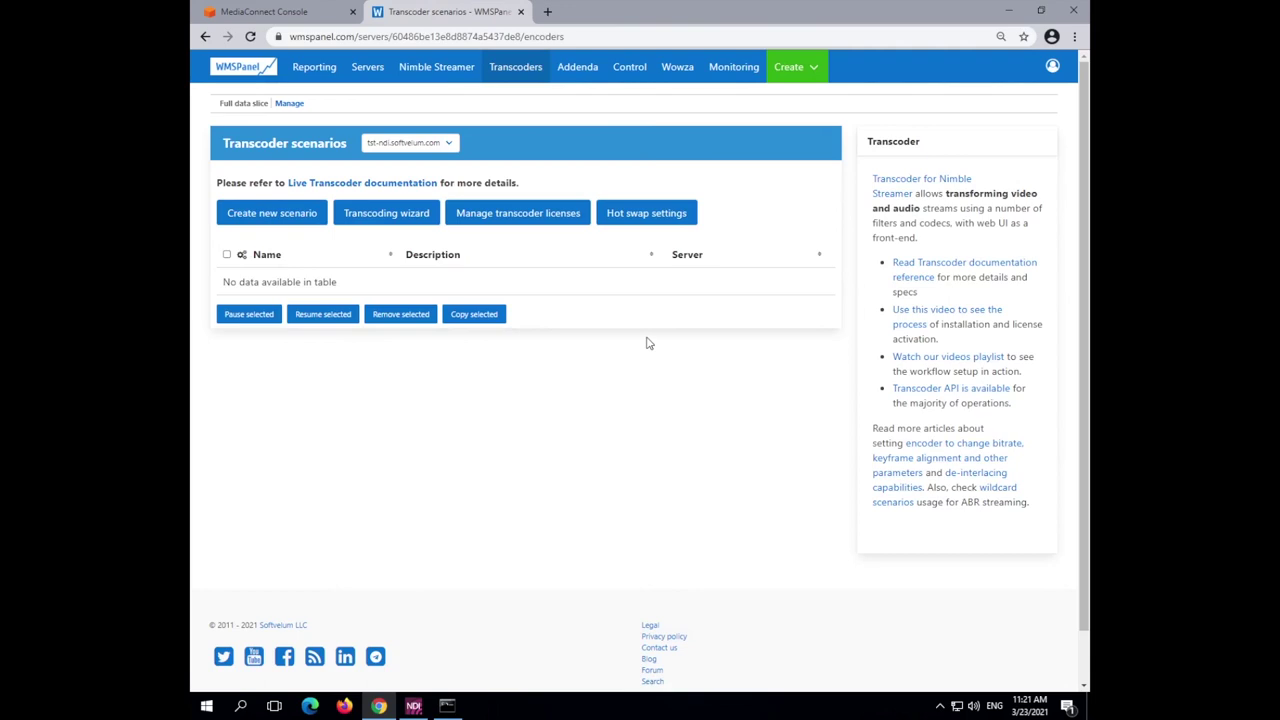
Step: Create a new transcoder scenario named "NDI to AWS MediaConnect" with the description "creating a flow from Nimble"
{"action": "left_click", "coordinate": [285, 213]}
{"action": "left_click", "coordinate": [407, 180]}
{"action": "triple_click", "coordinate": [540, 350]}
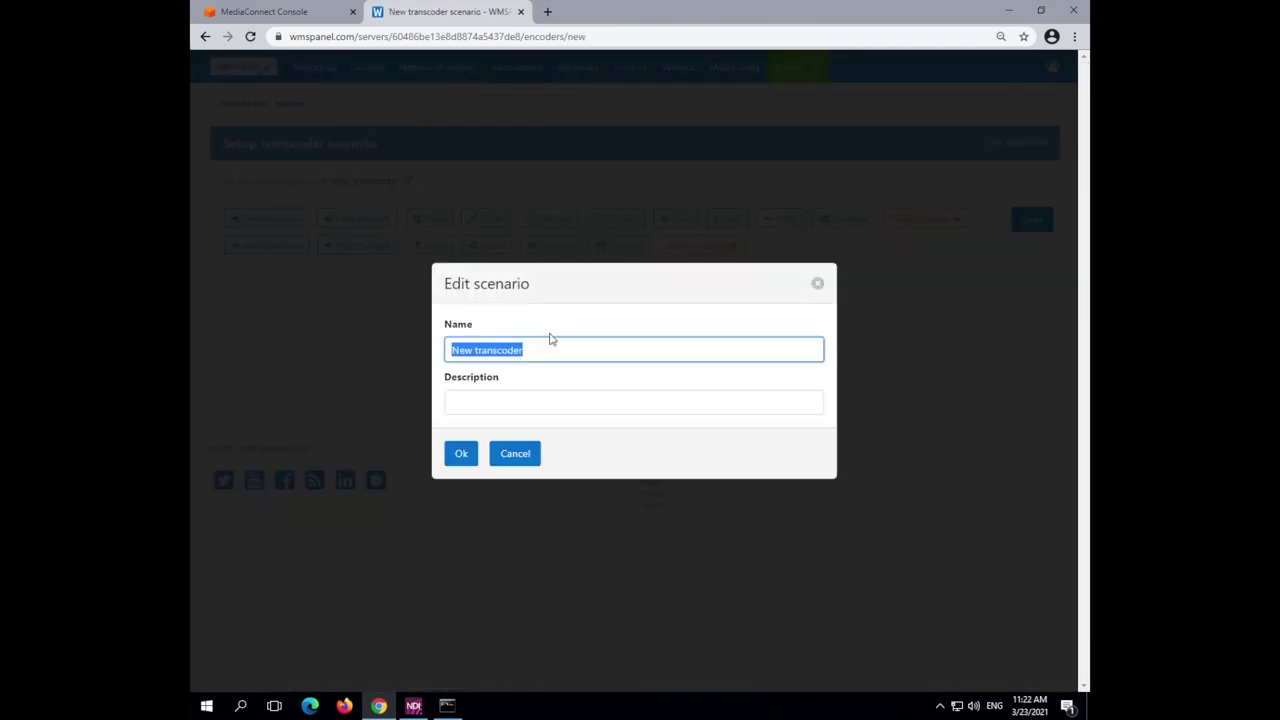
{"action": "type", "text": "ND"}
{"action": "left_click", "coordinate": [531, 382]}
{"action": "left_click", "coordinate": [531, 402]}
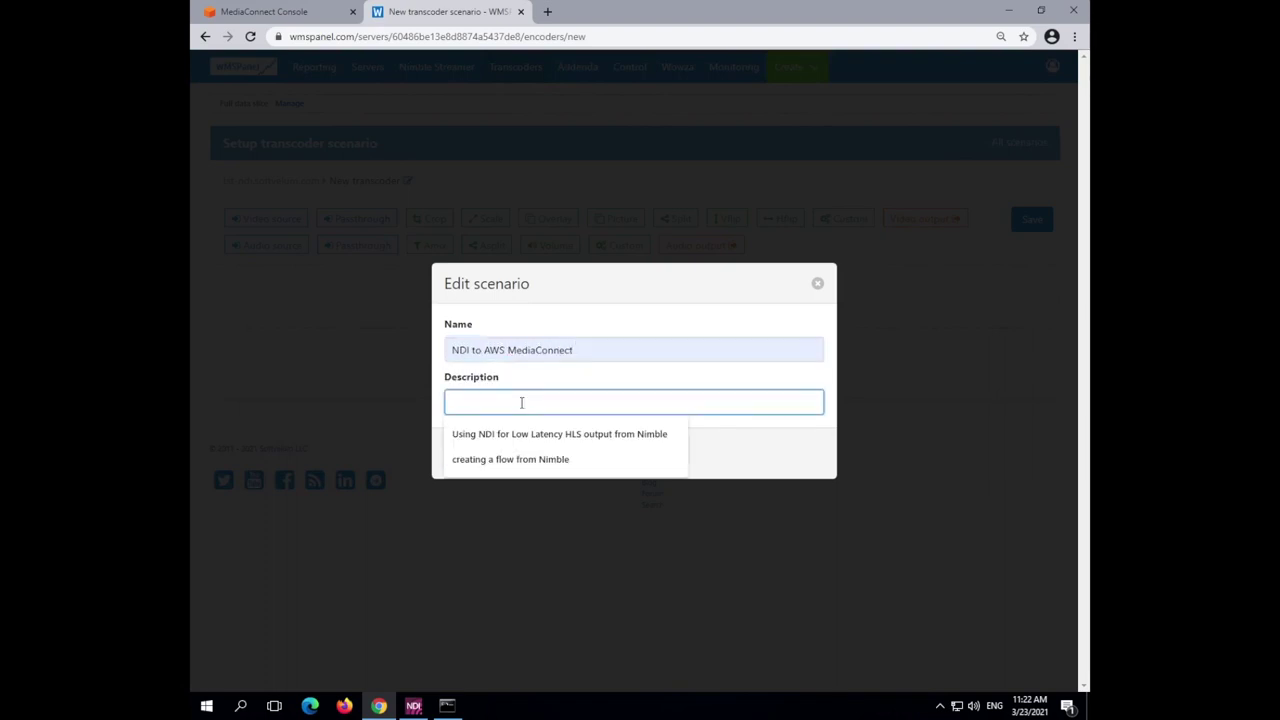
{"action": "left_click", "coordinate": [461, 452]}
Step: Add a video source of type NDI with the NDI name WIN-NDI (Test Pattern)
{"action": "left_click", "coordinate": [249, 317]}
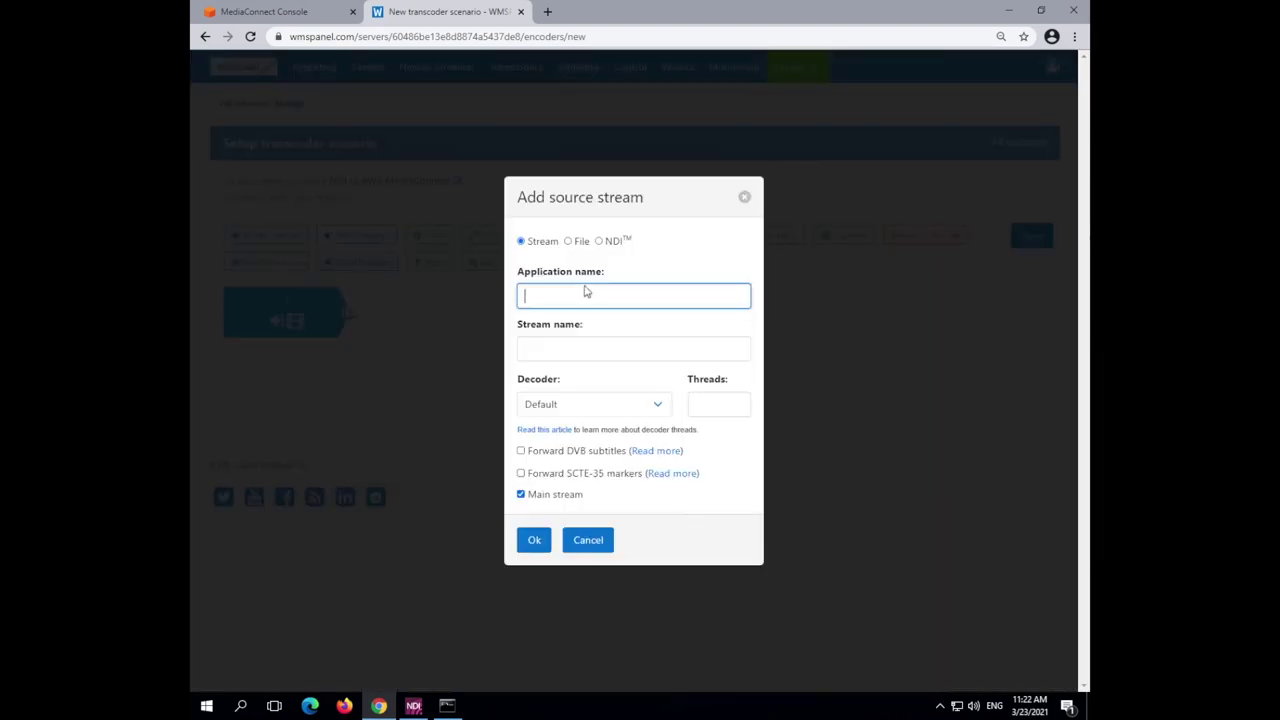
{"action": "left_click", "coordinate": [614, 245]}
{"action": "left_click", "coordinate": [571, 380]}
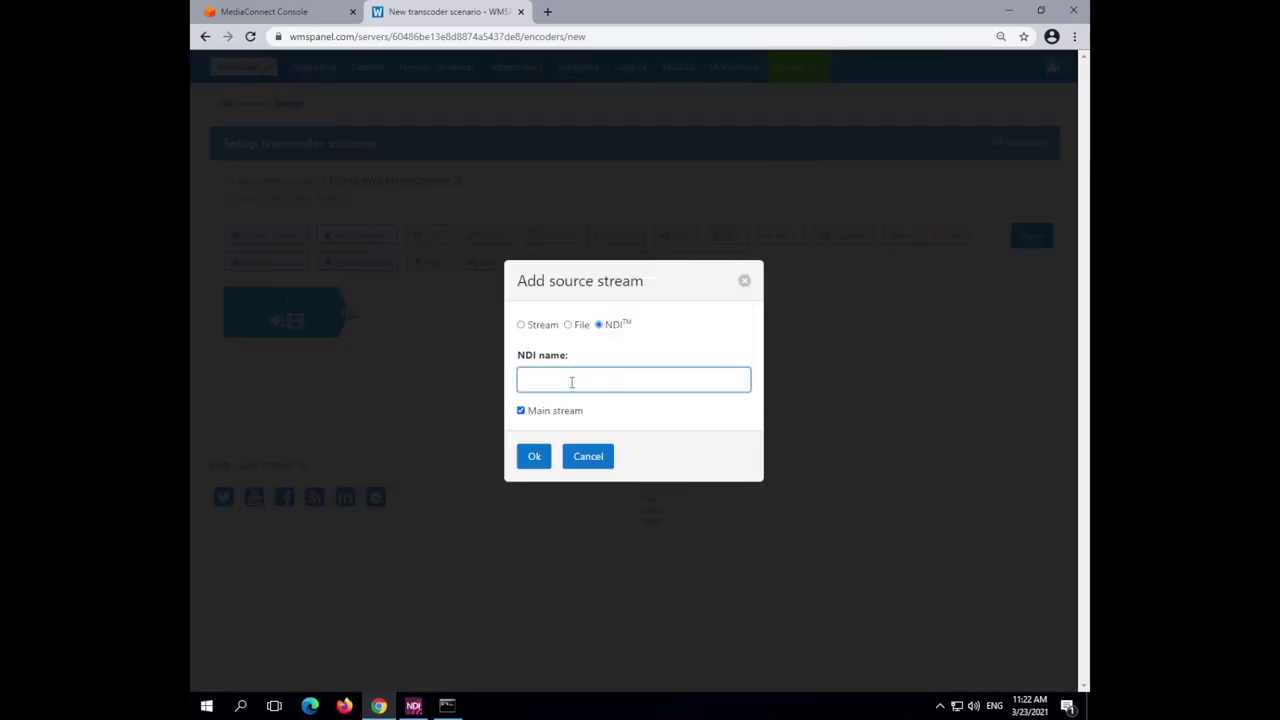
{"action": "type", "text": "WIN-NDI (Test Pattern)"}
{"action": "left_click", "coordinate": [535, 456]}
Step: Add a video output with application name ndi and stream name media_connect, and connect the video source to it
{"action": "left_click_drag", "start_coordinate": [903, 237], "coordinate": [506, 315]}
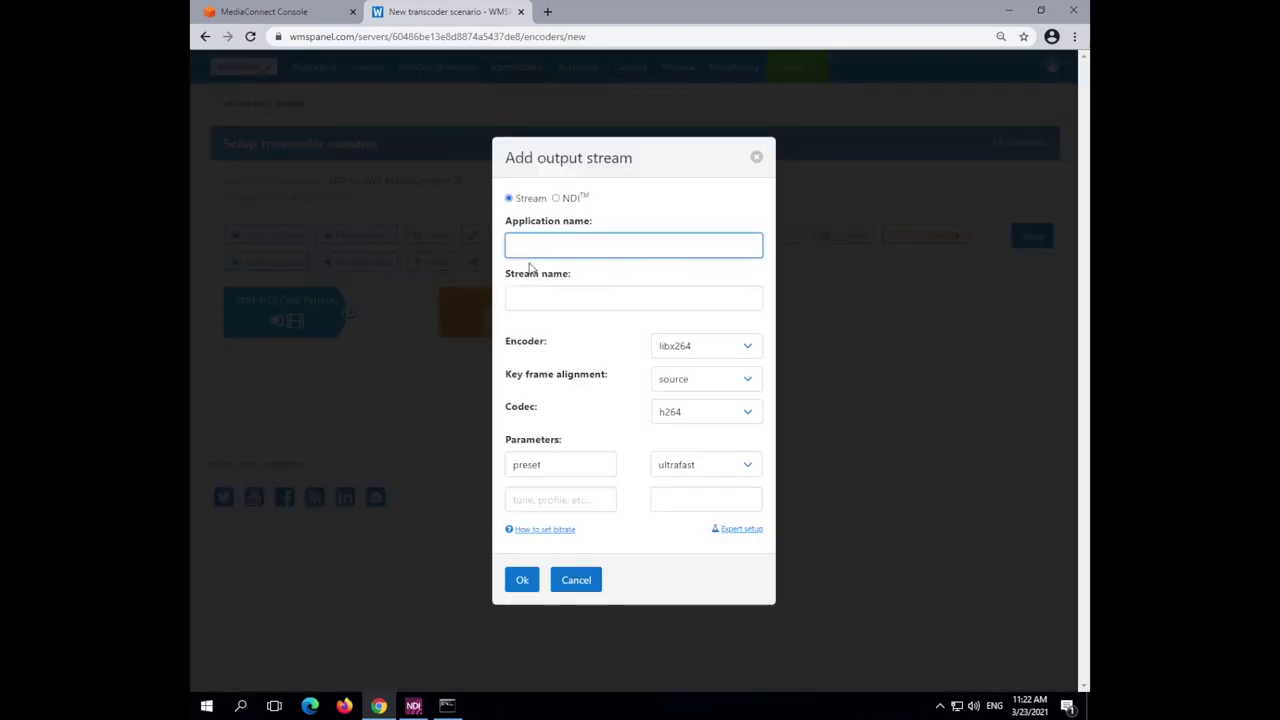
{"action": "type", "text": "ndi"}
{"action": "key", "text": "Tab"}
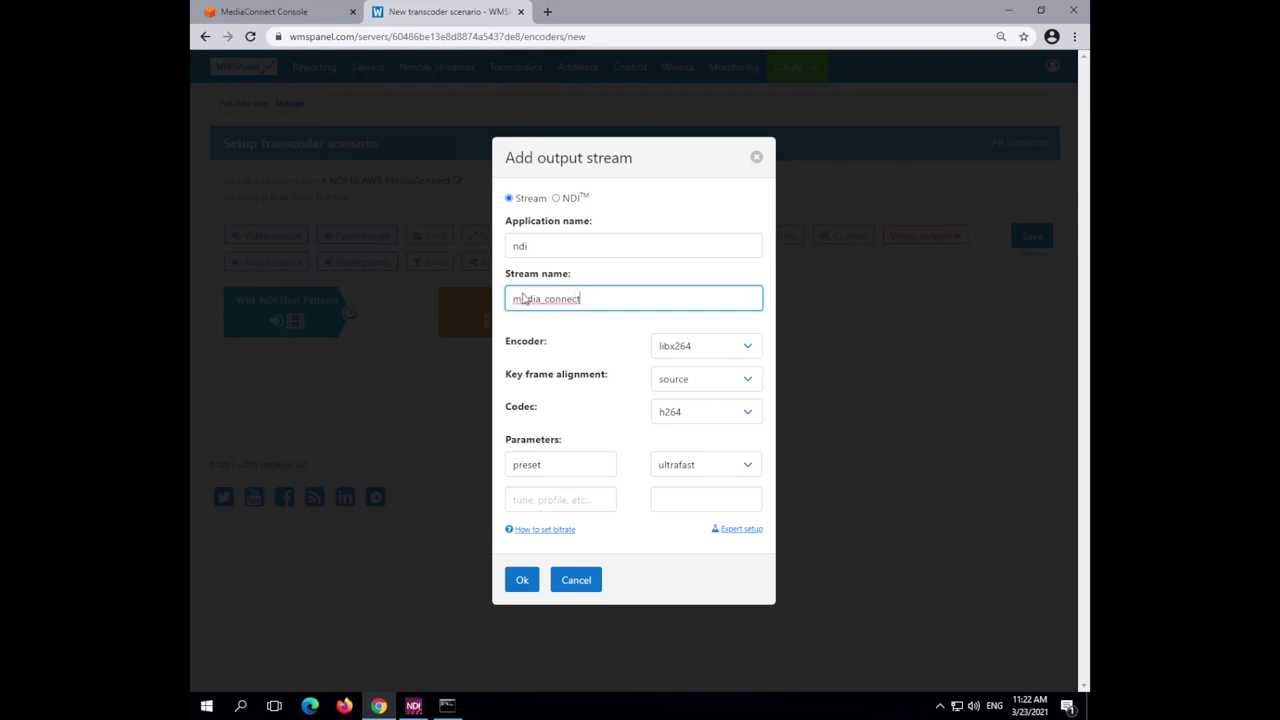
{"action": "left_click", "coordinate": [530, 584]}
{"action": "left_click_drag", "start_coordinate": [362, 317], "coordinate": [448, 313]}
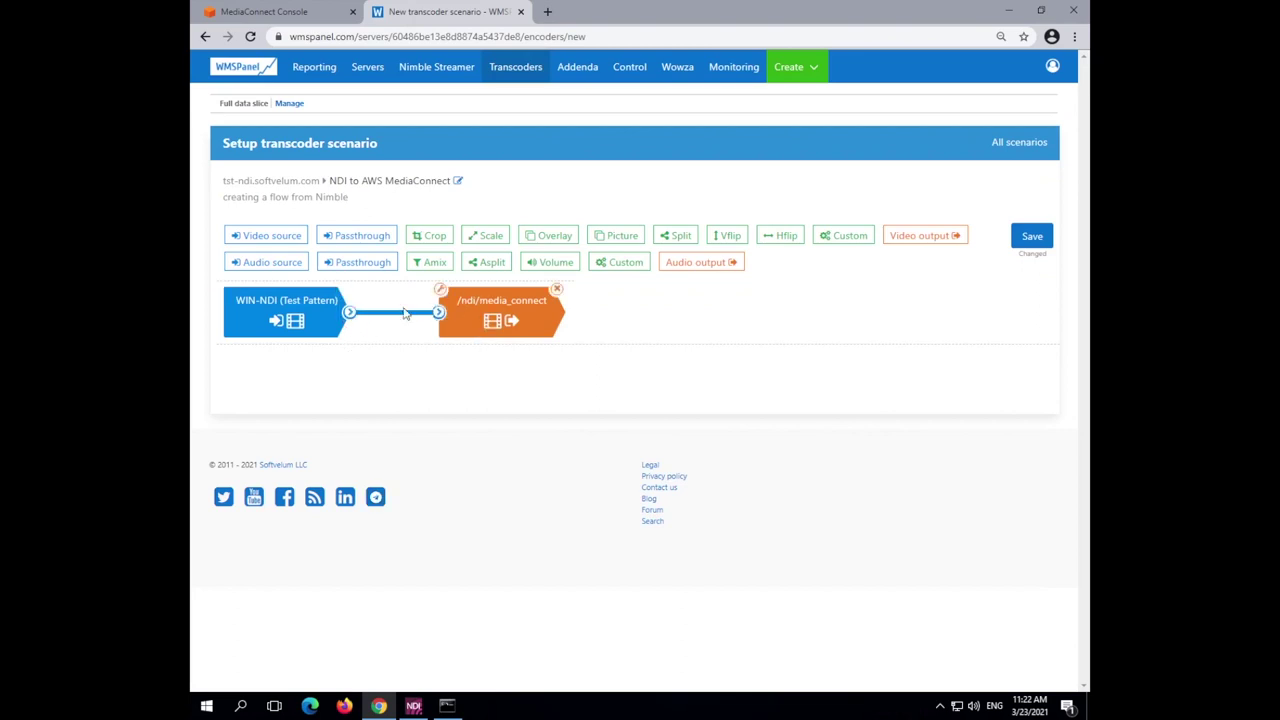
Step: Add an audio source of type NDI with the NDI name WIN-NDI (Test Pattern)
{"action": "left_click_drag", "start_coordinate": [266, 262], "coordinate": [267, 378]}
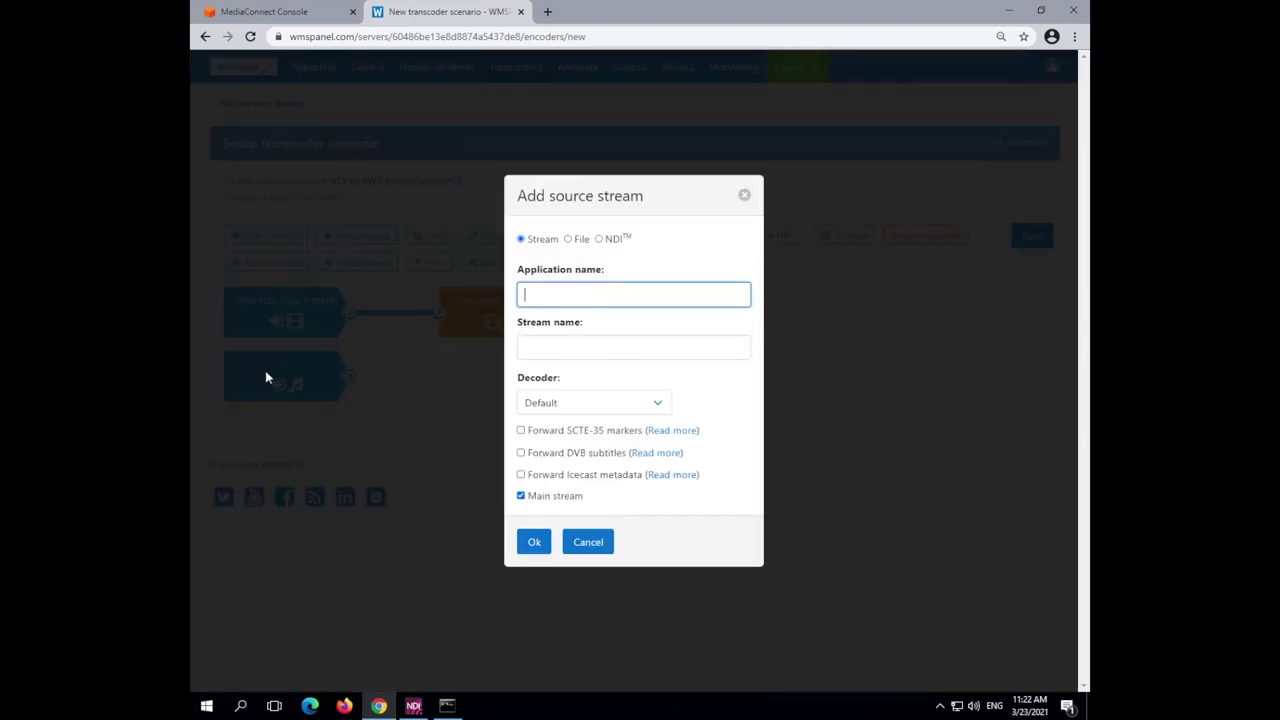
{"action": "left_click", "coordinate": [545, 296]}
{"action": "left_click", "coordinate": [598, 239]}
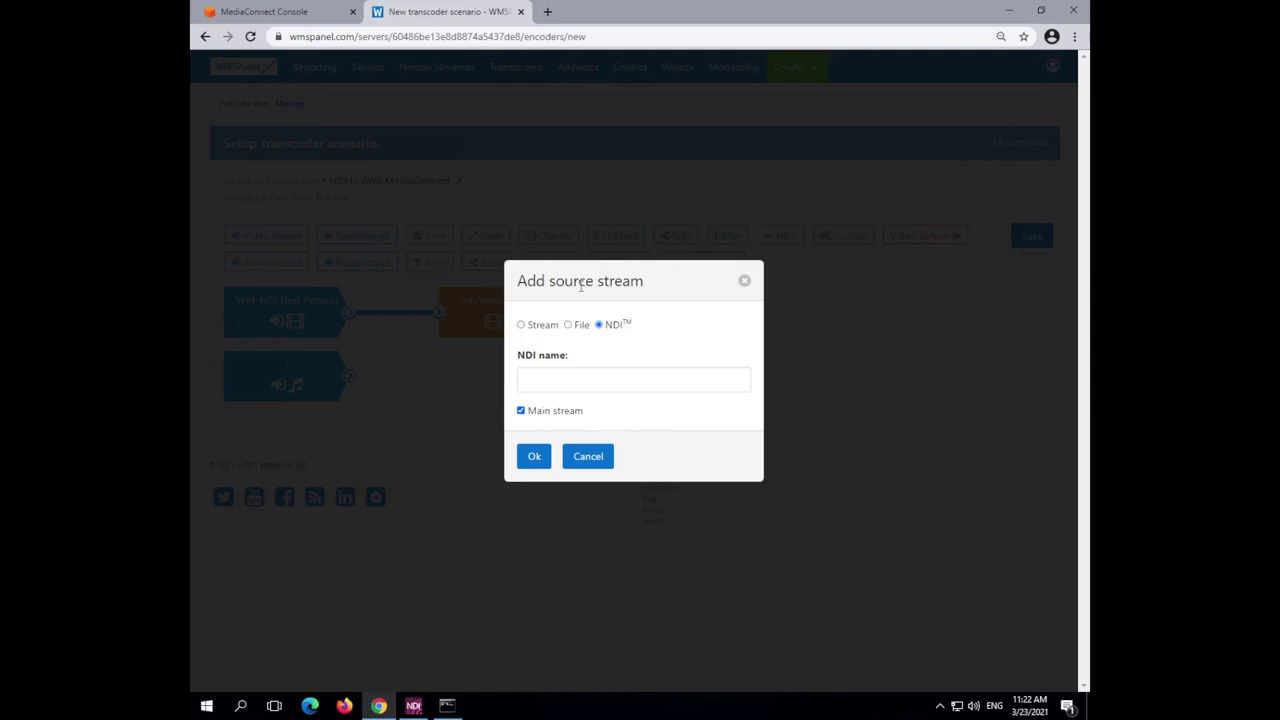
{"action": "left_click", "coordinate": [569, 376]}
{"action": "type", "text": "WIN-NDI (Test Pattern)"}
{"action": "left_click", "coordinate": [537, 456]}
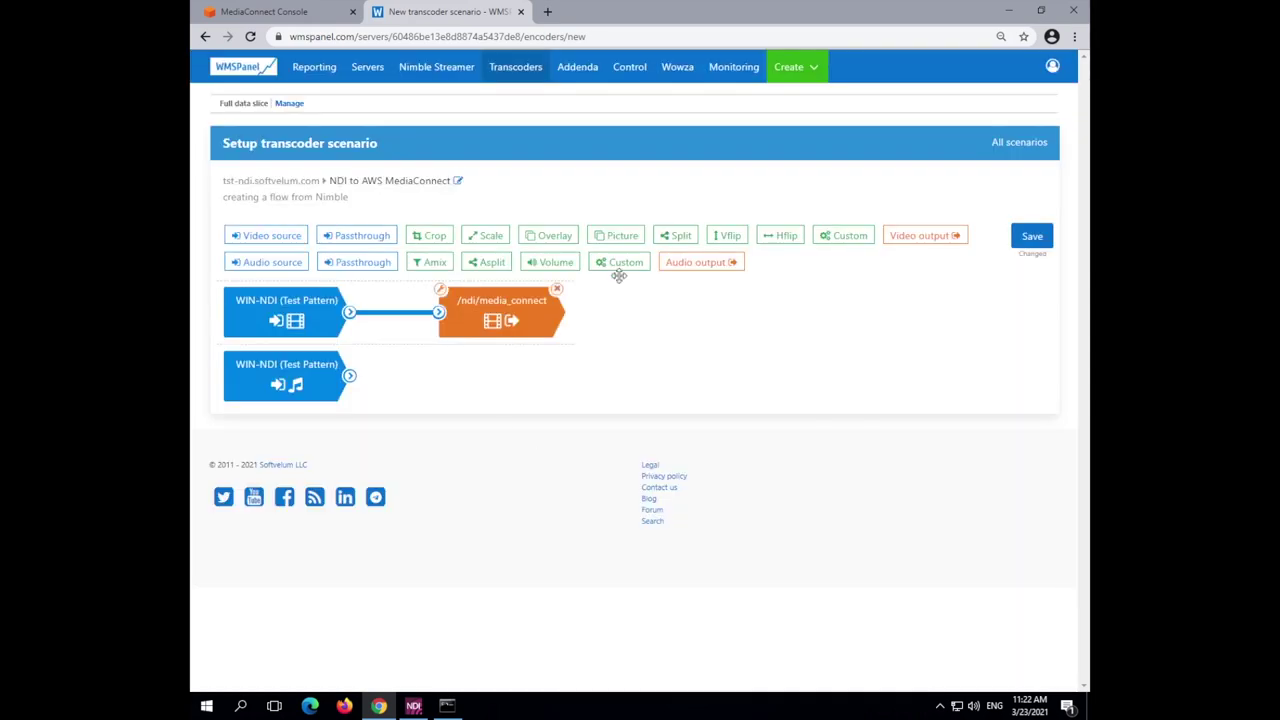
Step: Add an audio output with application name ndi and stream name media_connect
{"action": "left_click_drag", "start_coordinate": [700, 263], "coordinate": [486, 376]}
{"action": "left_click", "coordinate": [536, 274]}
{"action": "type", "text": "nd"}
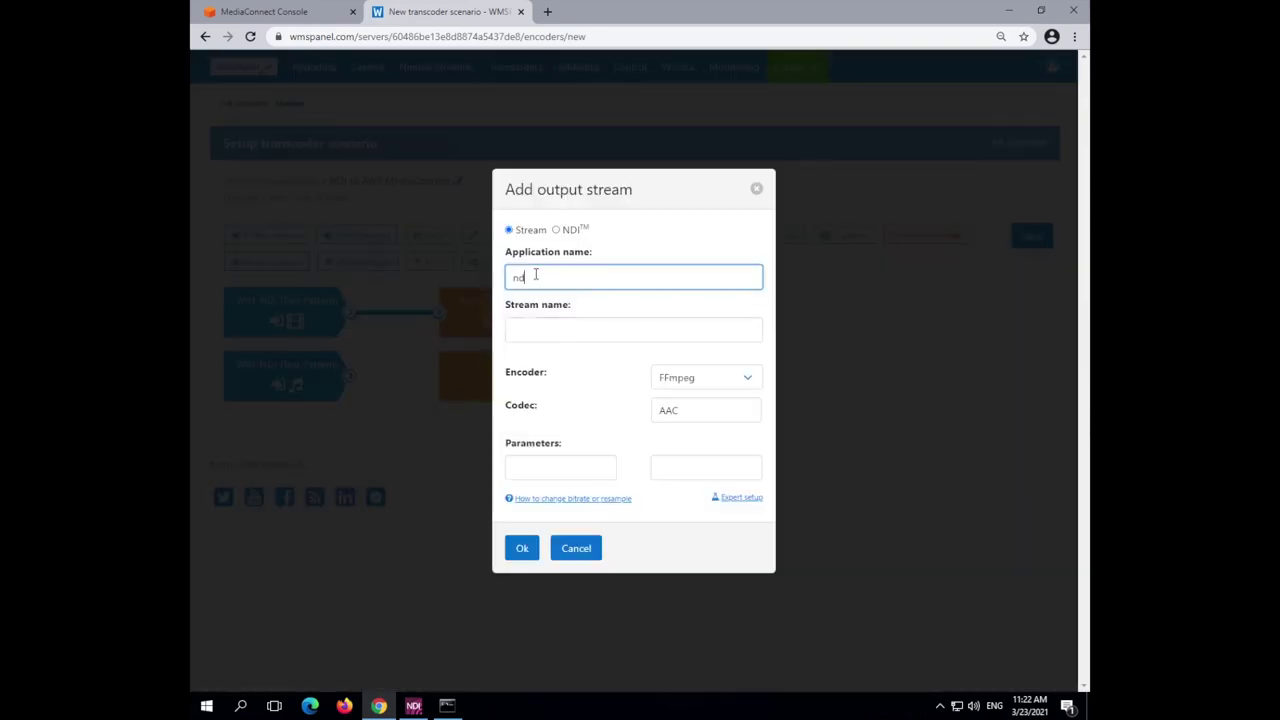
{"action": "type", "text": "i"}
{"action": "key", "text": "Tab"}
{"action": "type", "text": "media_connec"}
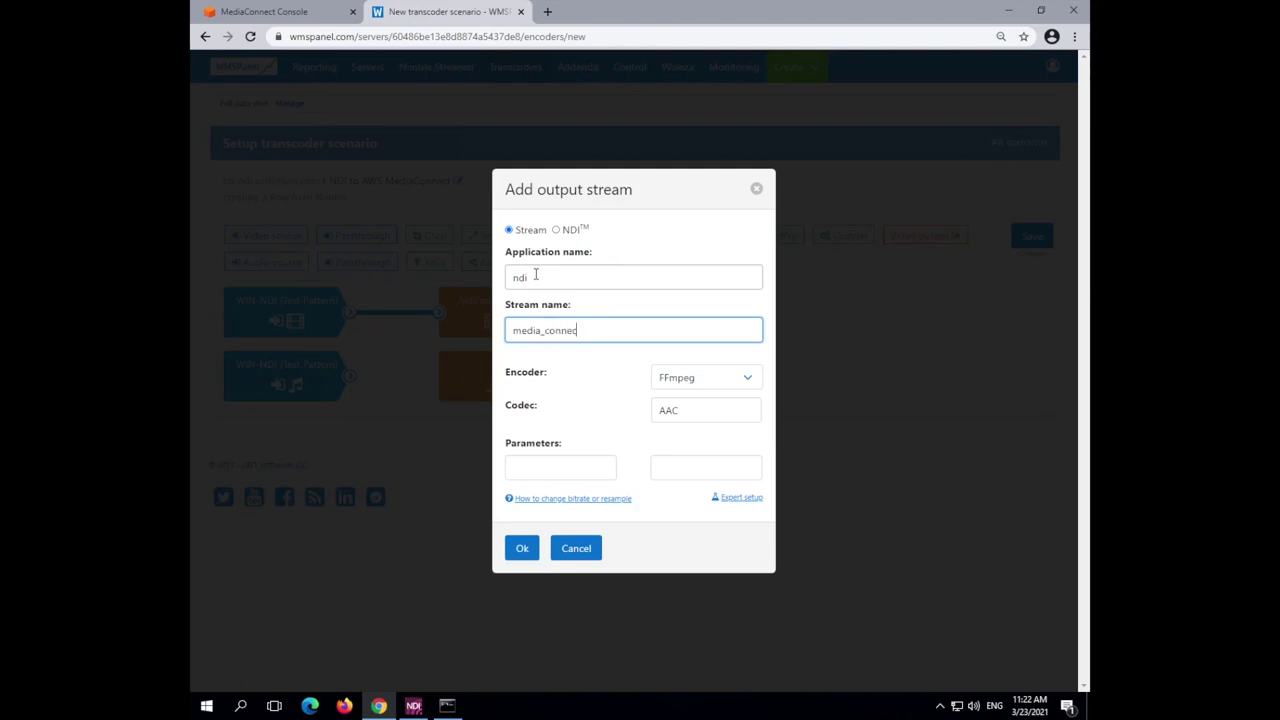
{"action": "type", "text": "t"}
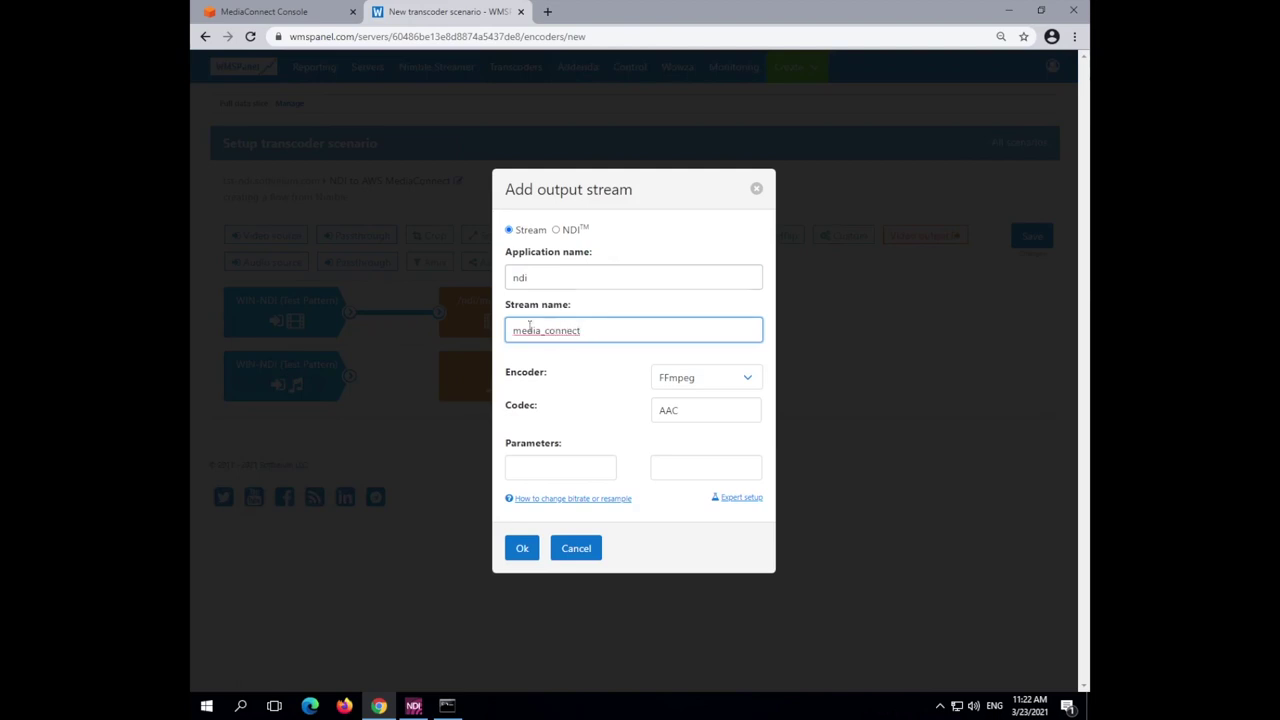
{"action": "left_click", "coordinate": [523, 549]}
Step: Connect the audio source to the audio output and save the transcoder scenario
{"action": "left_click_drag", "start_coordinate": [349, 375], "coordinate": [438, 375]}
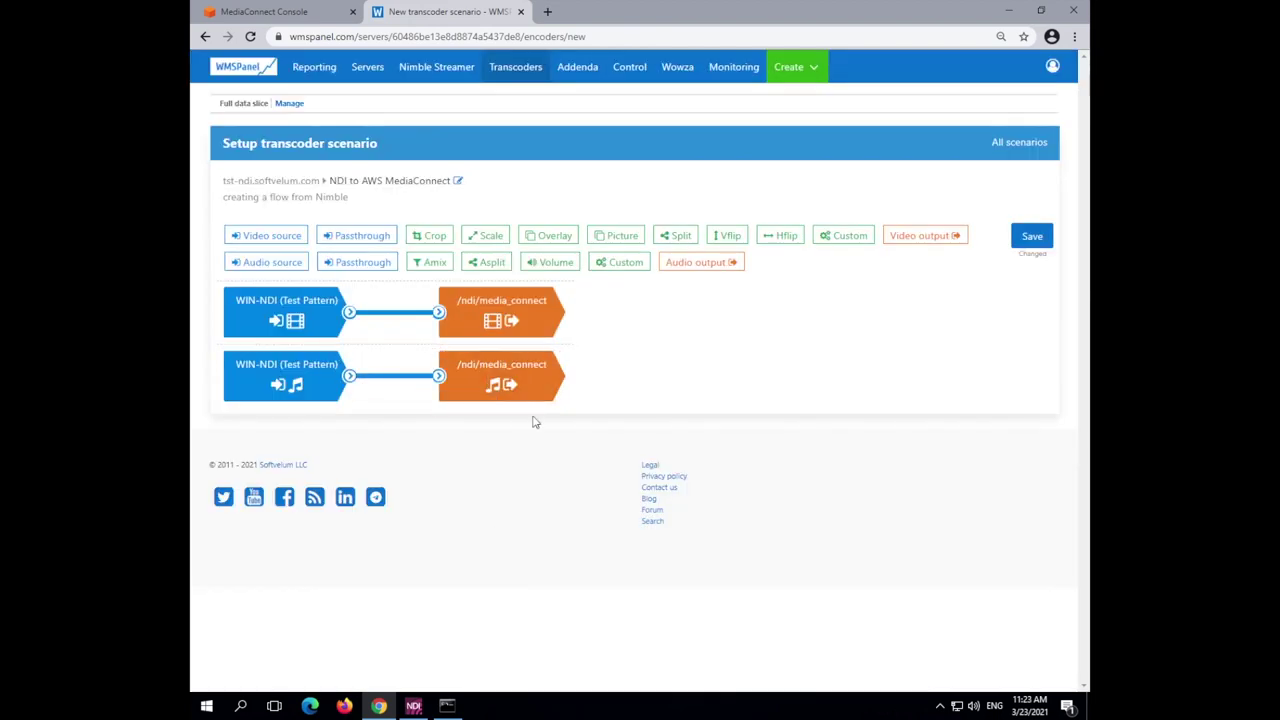
{"action": "left_click", "coordinate": [1034, 242]}
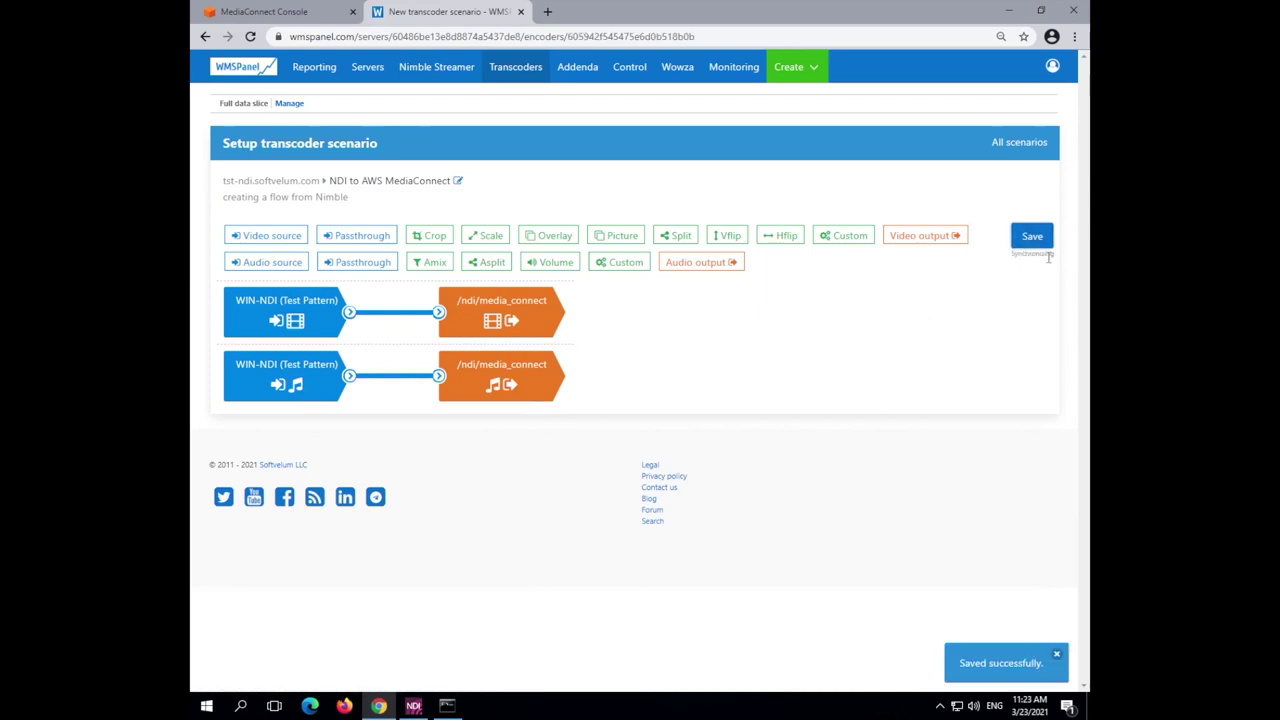
{"action": "left_click", "coordinate": [1019, 145]}
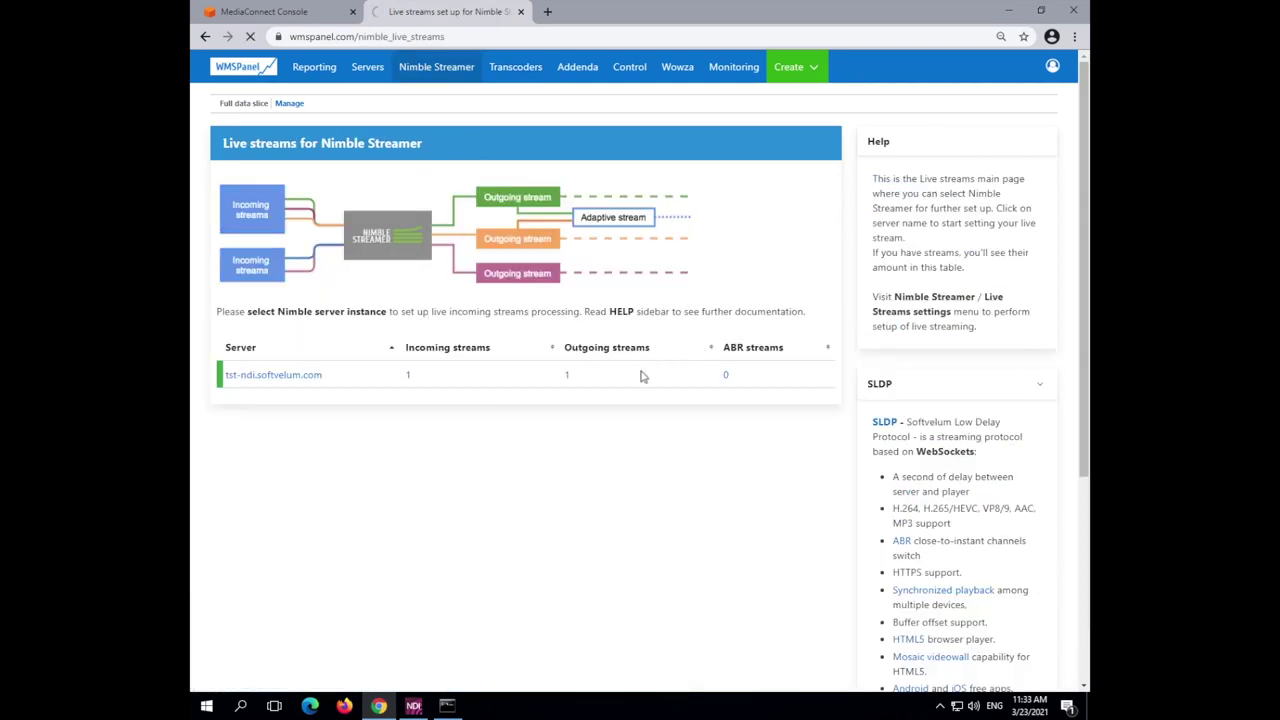
{"action": "left_click", "coordinate": [643, 376]}
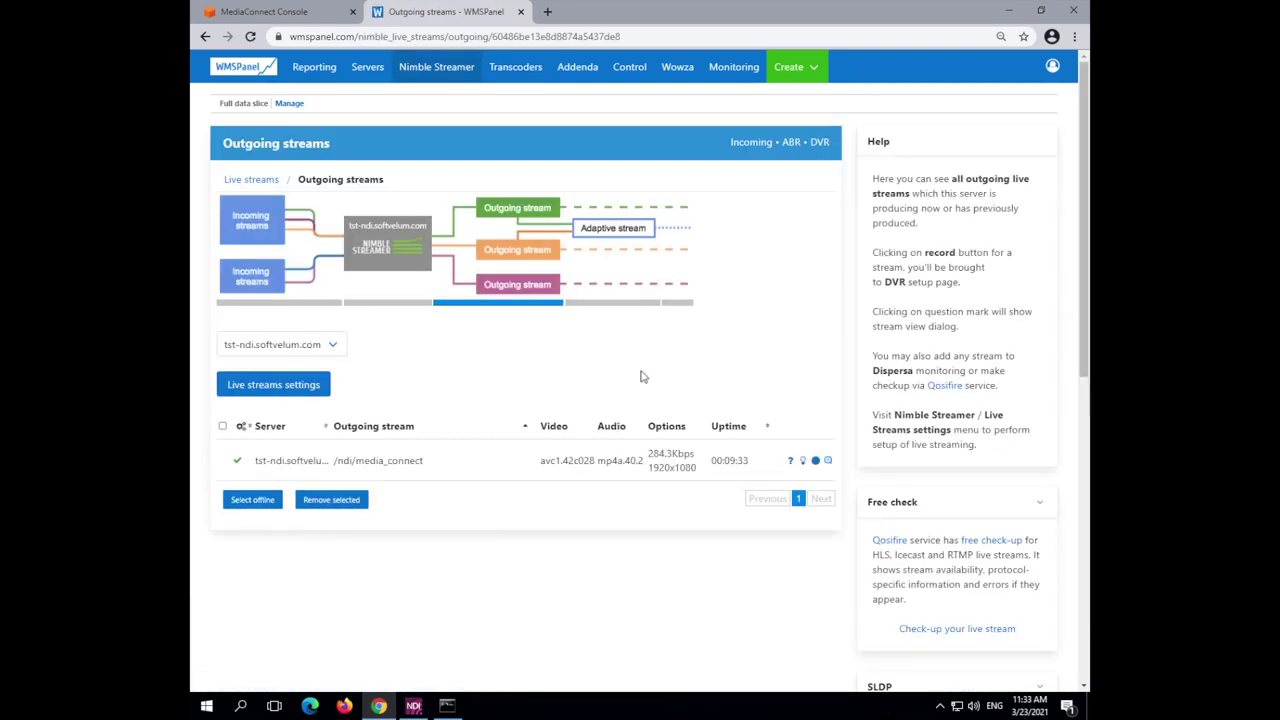
{"action": "left_click", "coordinate": [790, 463]}
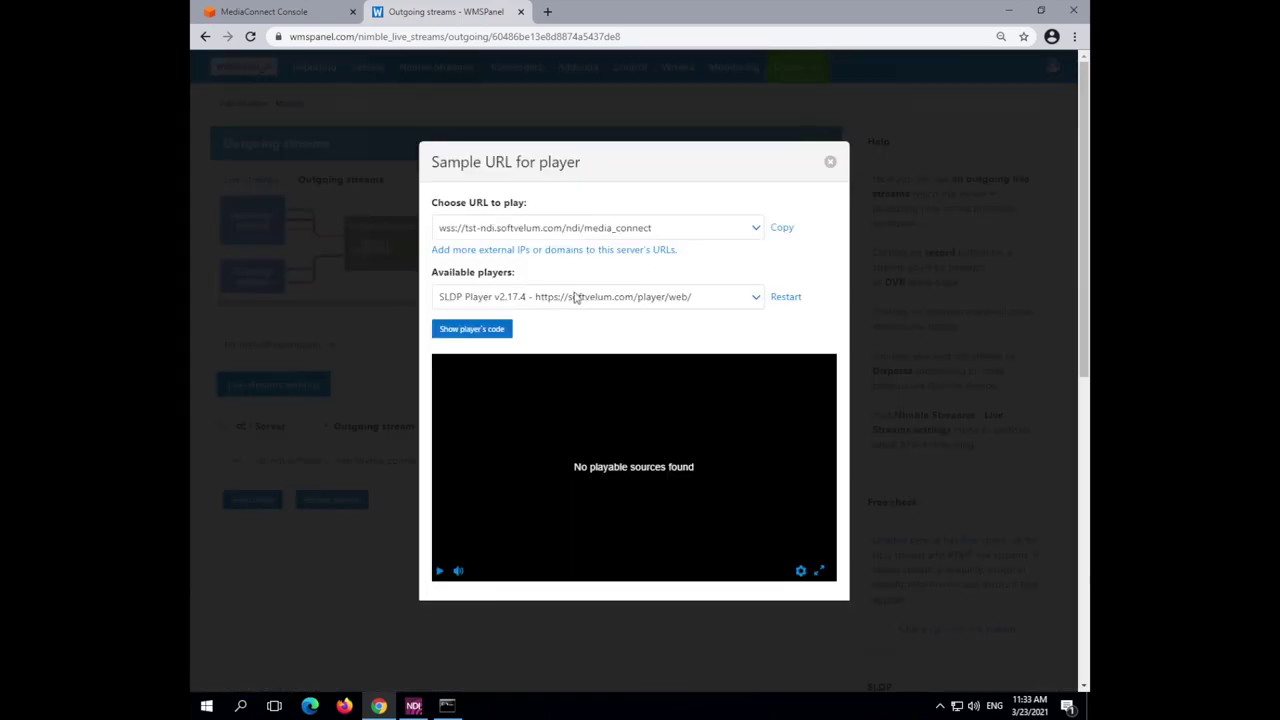
{"action": "left_click", "coordinate": [577, 228]}
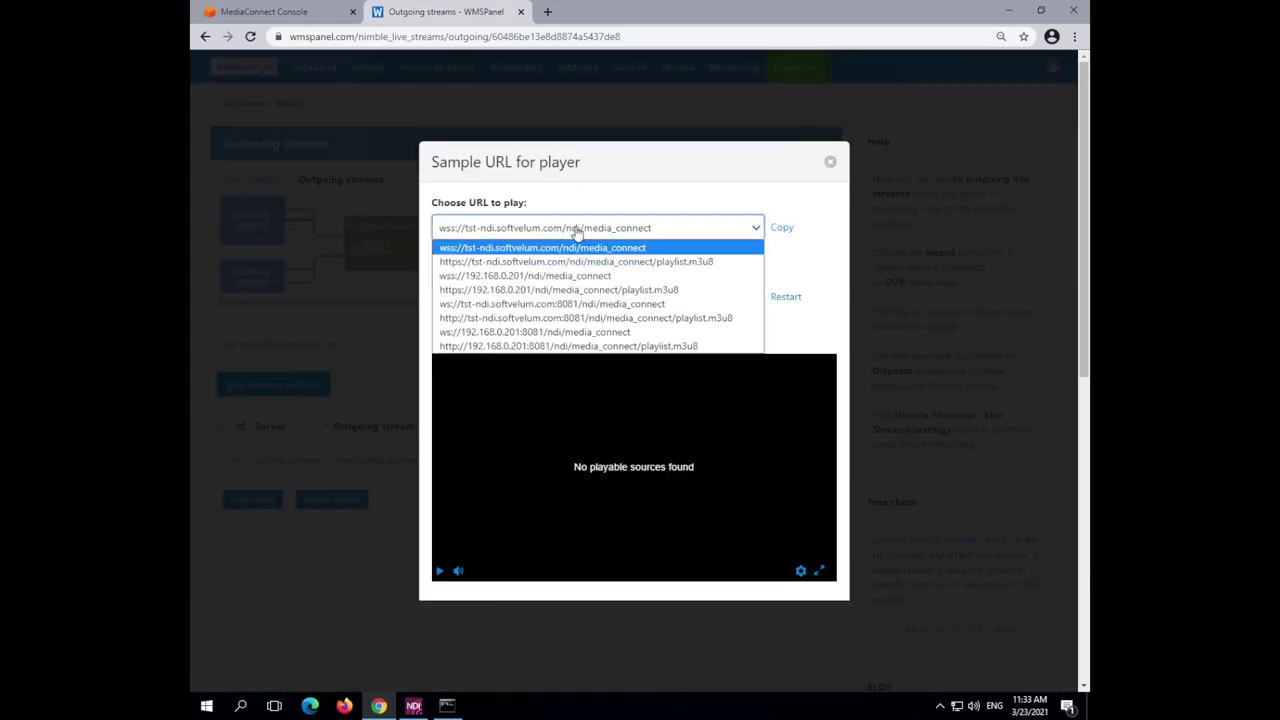
{"action": "left_click", "coordinate": [591, 318]}
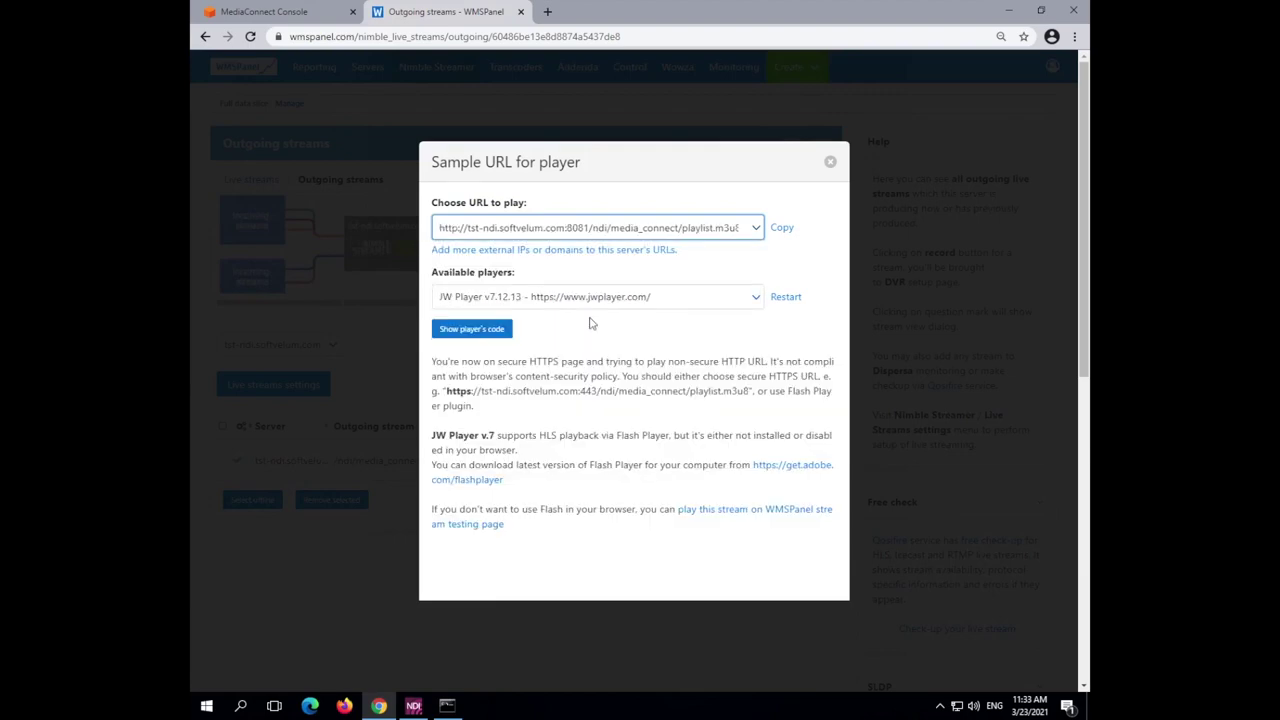
Step: Copy the stream's playlist.m3u8 URL and test its playback on the player.wmspanel.com stream test page with Autodetect
{"action": "left_click", "coordinate": [781, 228]}
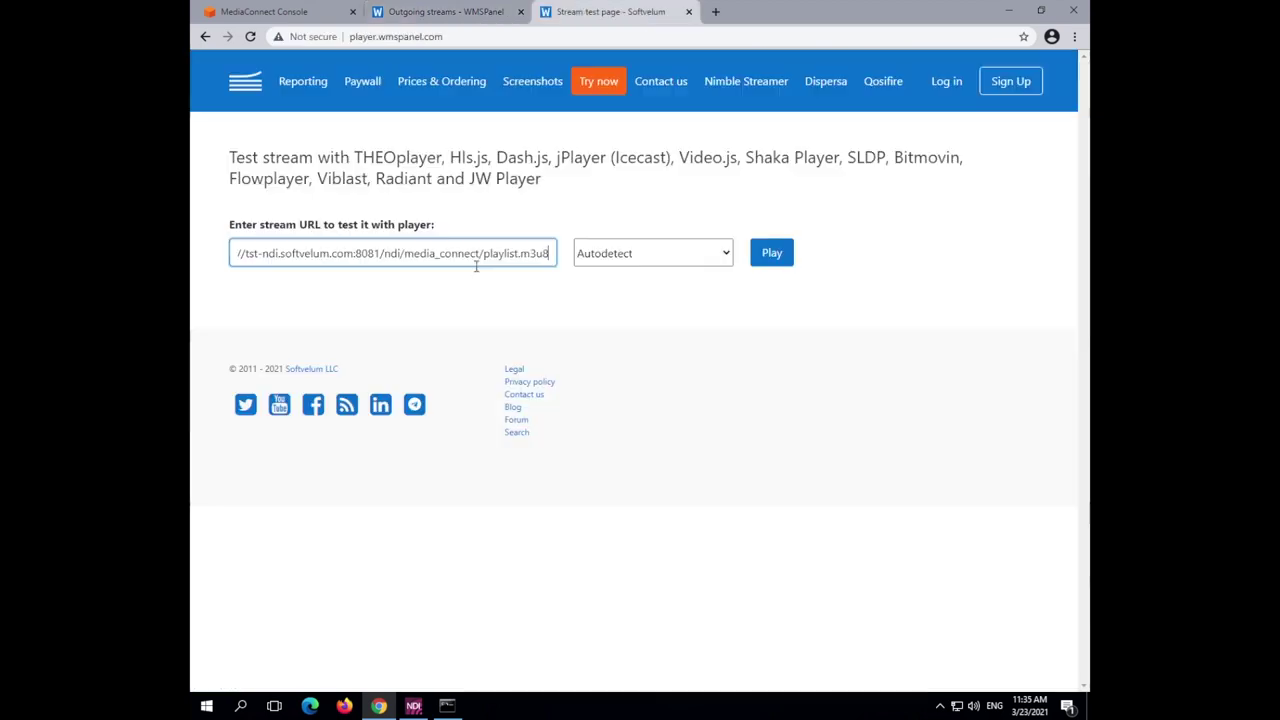
{"action": "left_click", "coordinate": [771, 253]}
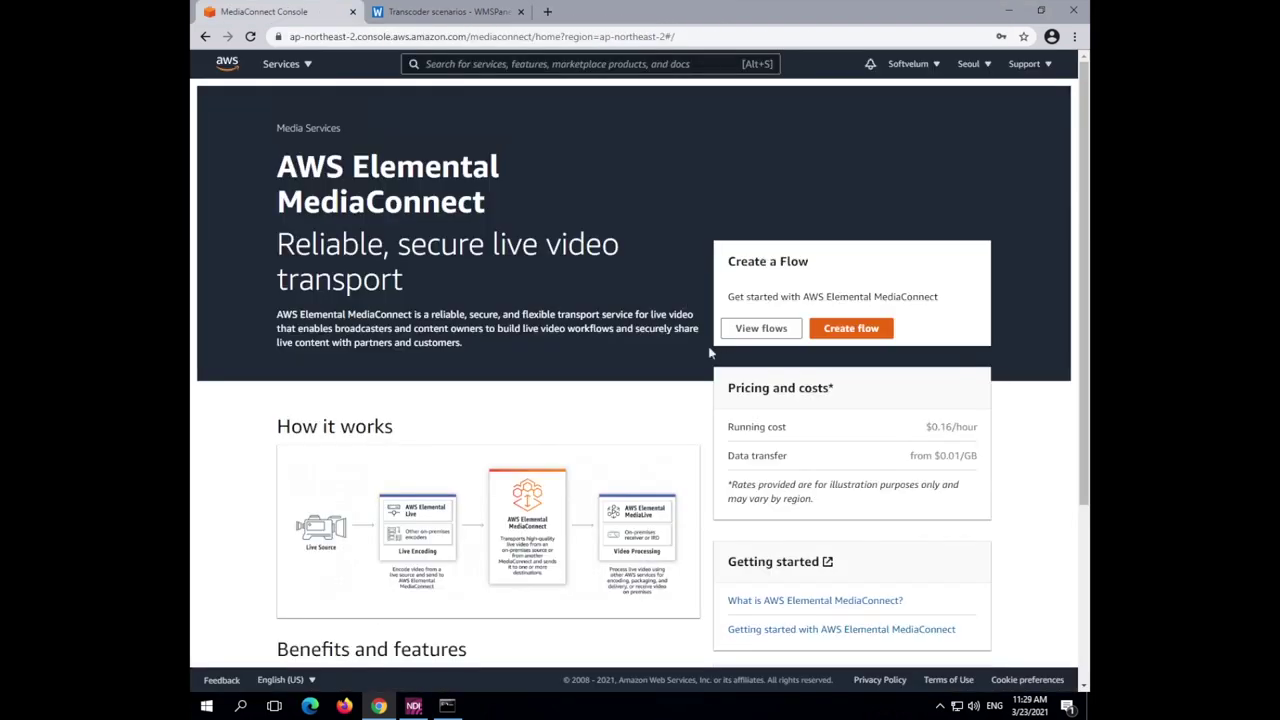
Step: Start creating a flow in the AWS Elemental MediaConnect console and name it NDI_from_Nimble_Streamer
{"action": "left_click", "coordinate": [880, 334]}
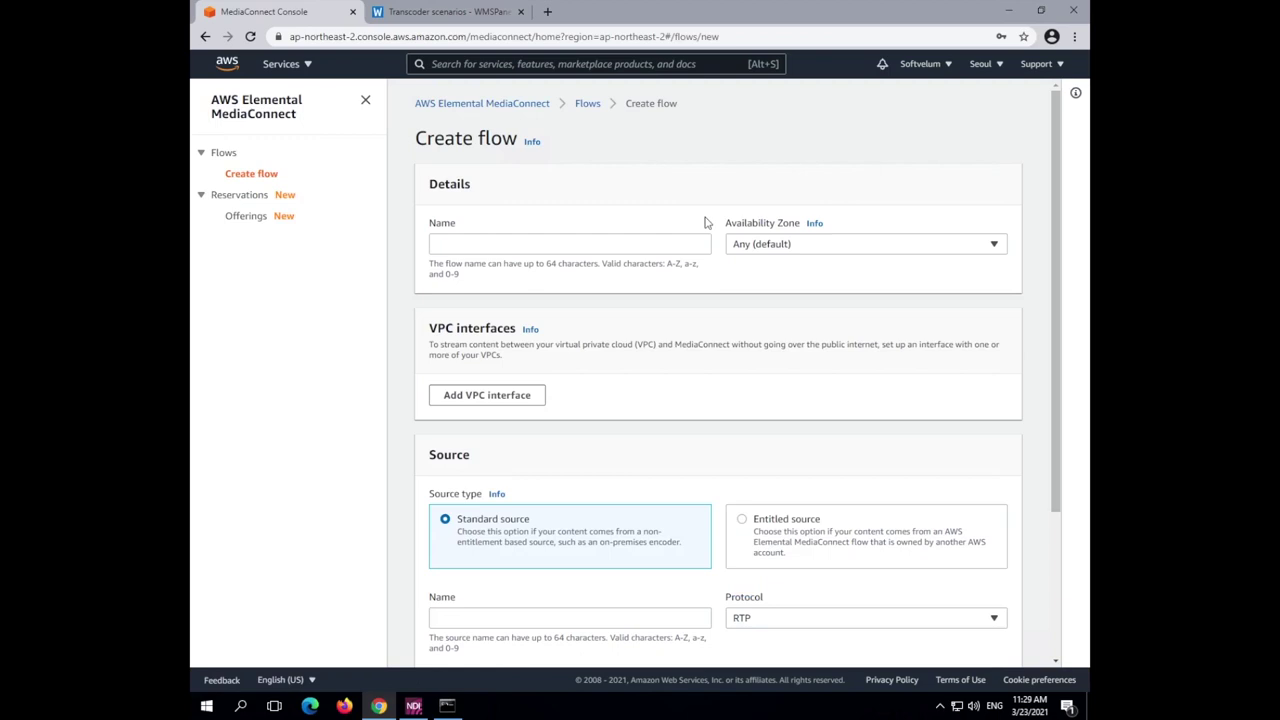
{"action": "left_click", "coordinate": [624, 246]}
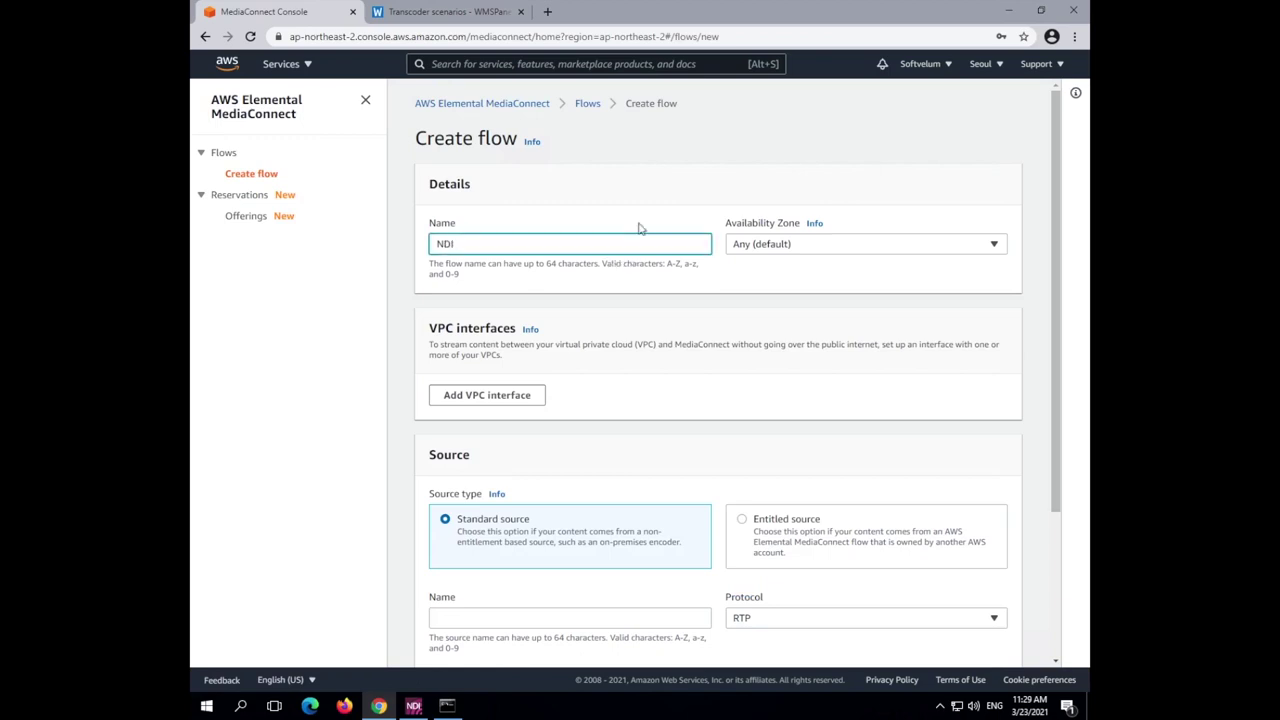
{"action": "type", "text": "NDI_from_Nimble_Streamer"}
Step: Name the flow's standard source NDI_as_SRT and set its protocol to SRT listener
{"action": "scroll", "coordinate": [600, 370], "scroll_direction": "down", "scroll_amount": 3}
{"action": "left_click", "coordinate": [560, 416]}
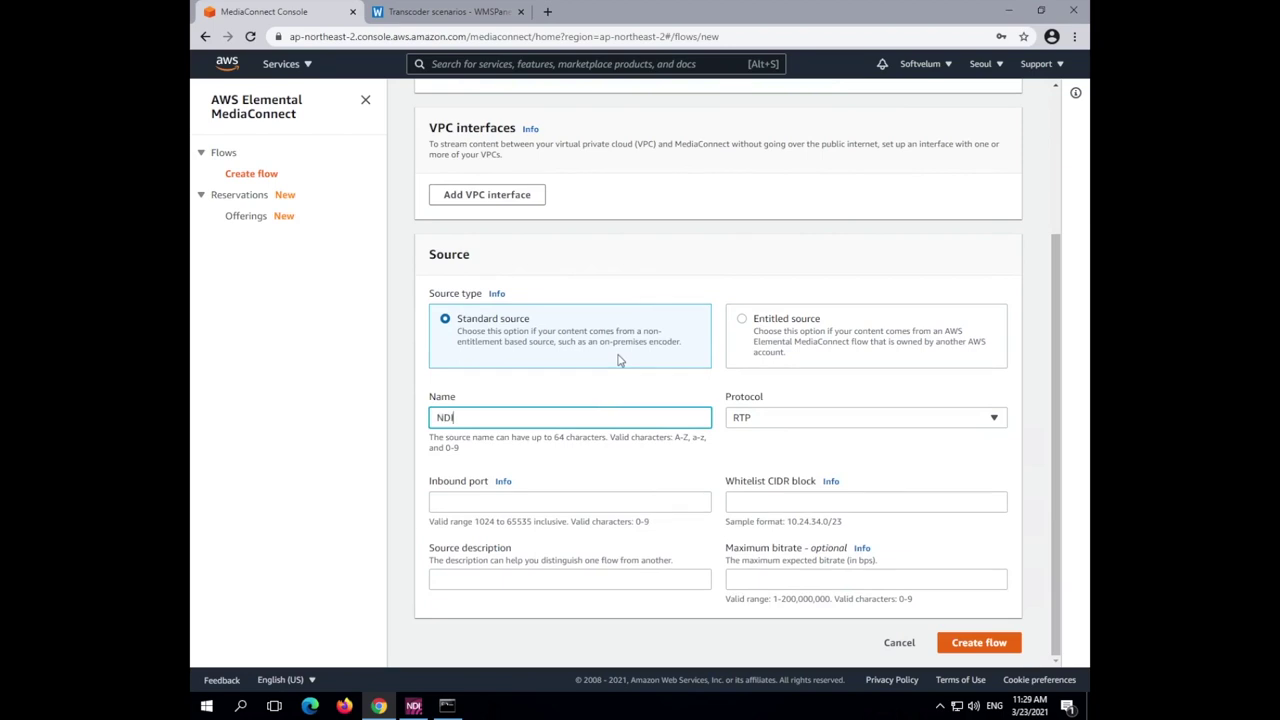
{"action": "type", "text": "NDI_as_SRT"}
{"action": "left_click", "coordinate": [768, 418]}
{"action": "left_click", "coordinate": [798, 520]}
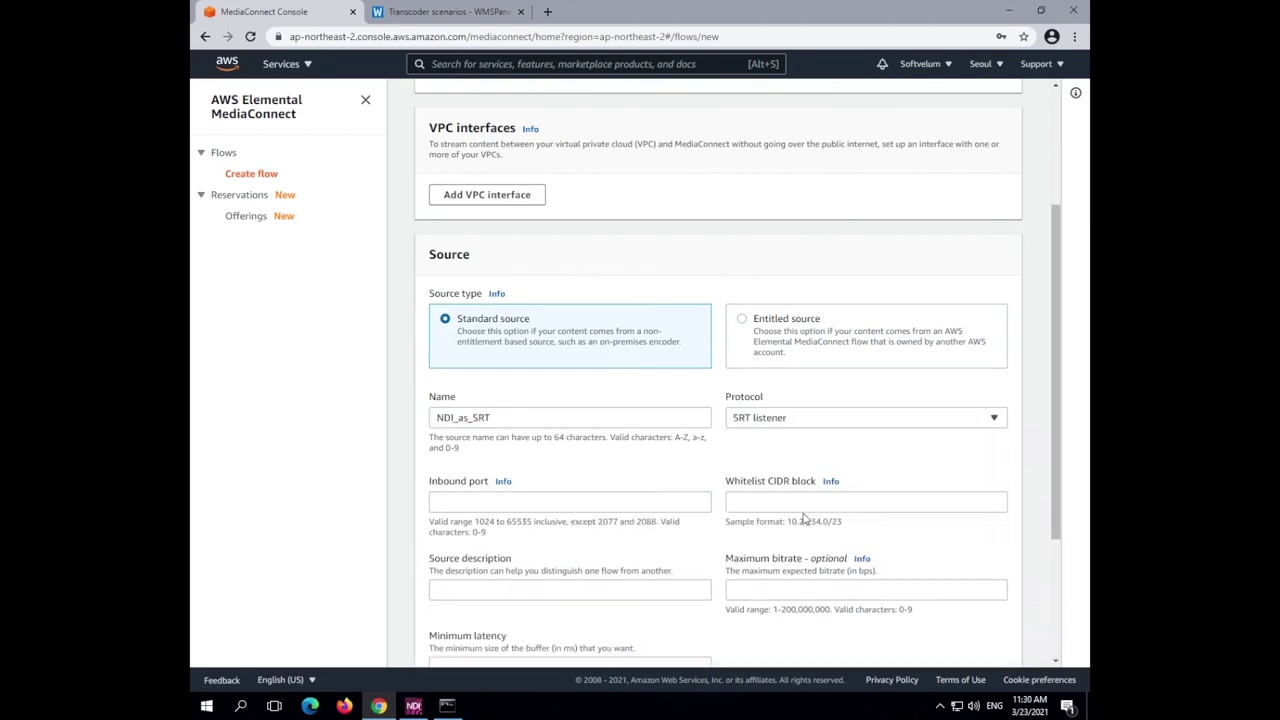
Step: Set the source's inbound port to 49999 and whitelist the streaming server's IP address as a /32 CIDR block
{"action": "left_click", "coordinate": [501, 503]}
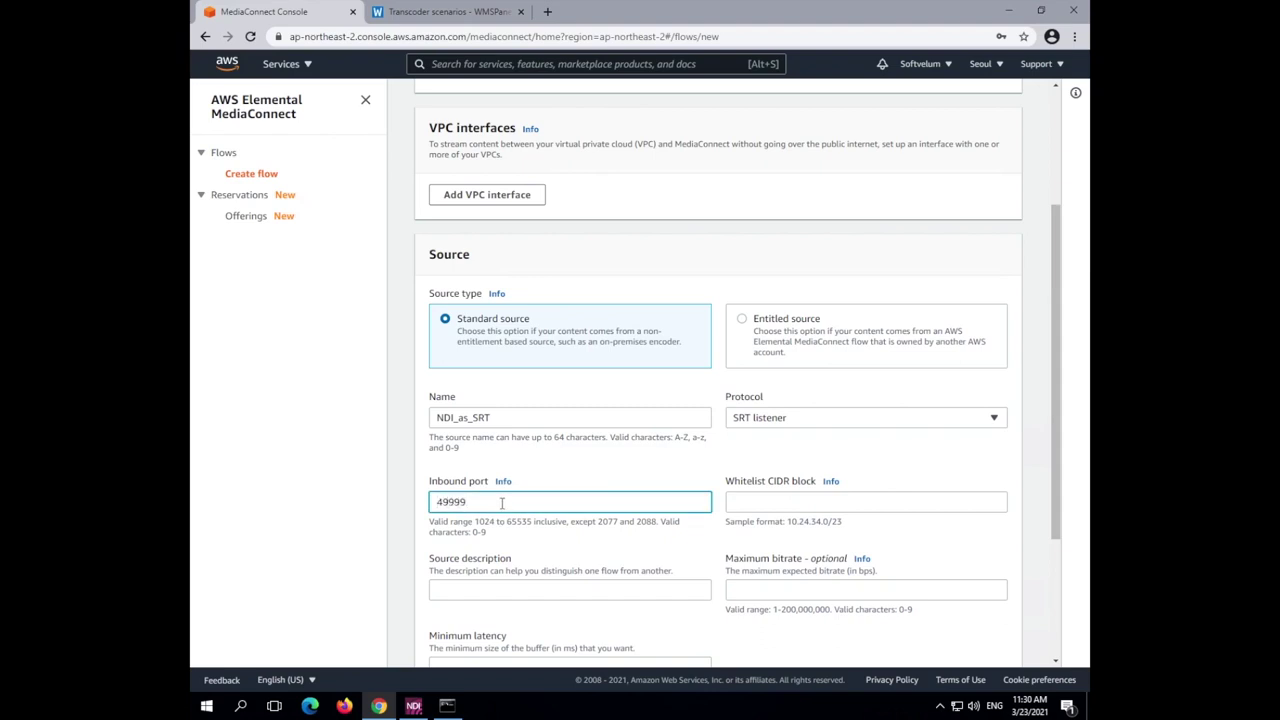
{"action": "left_click", "coordinate": [779, 504]}
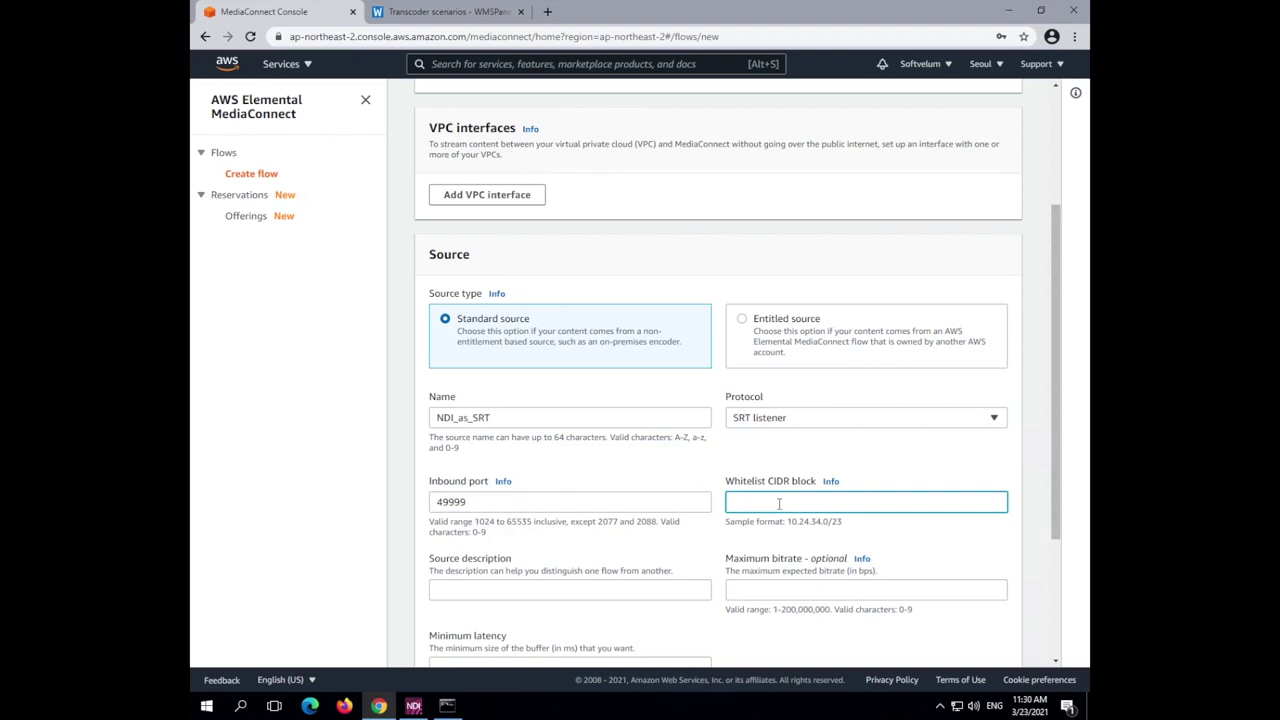
{"action": "key", "text": "ctrl+v"}
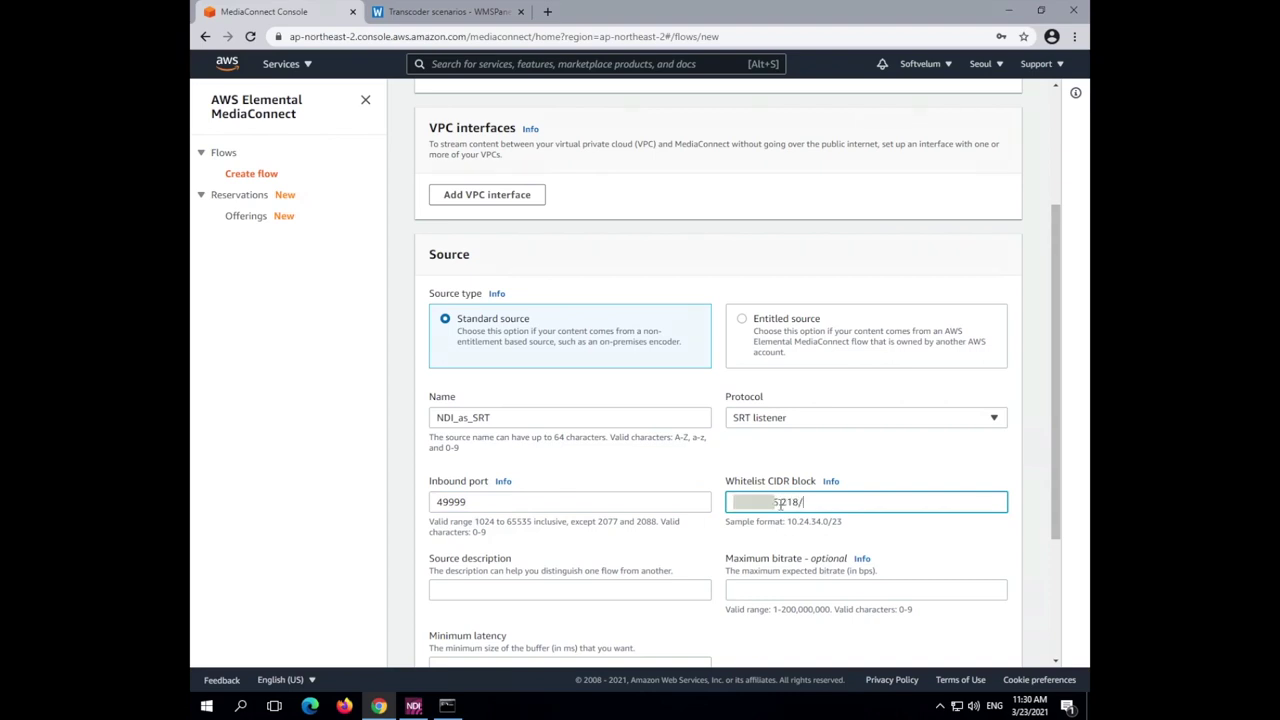
Step: Enter the source description Nimble_Streamer with a minimum latency of 2000 ms, and create the flow
{"action": "scroll", "coordinate": [779, 504], "scroll_direction": "down", "scroll_amount": 2}
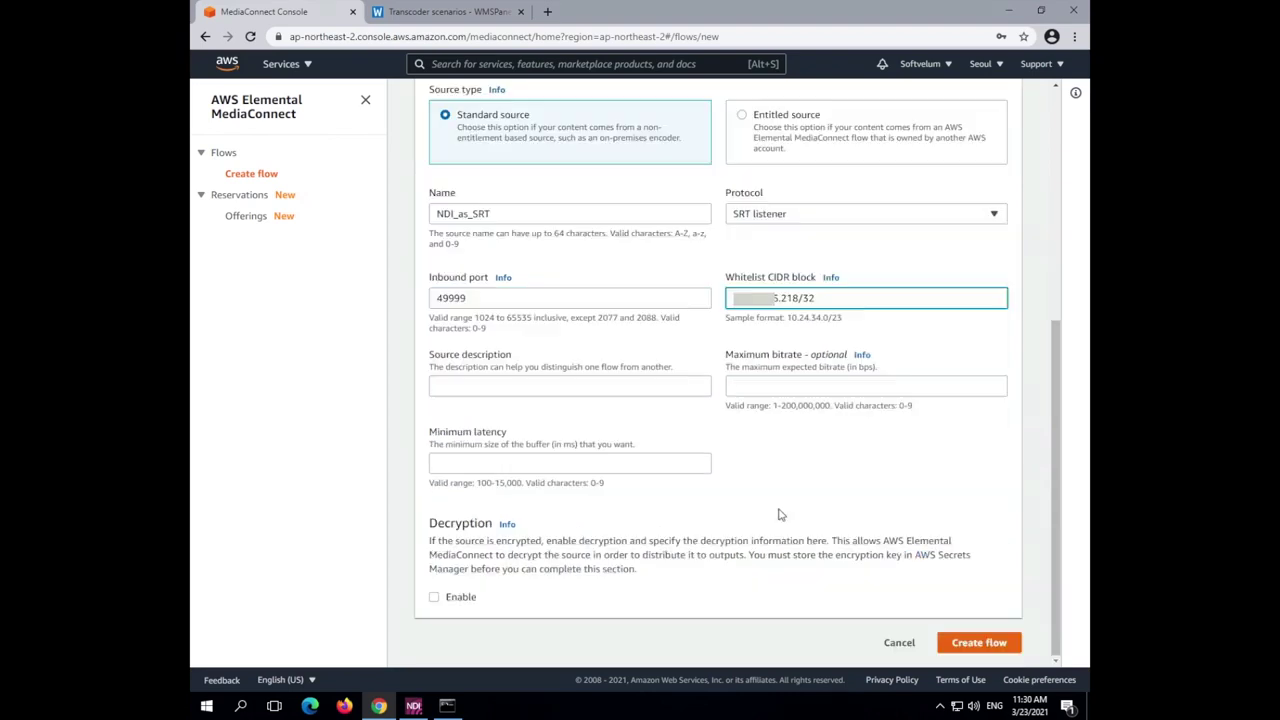
{"action": "left_click", "coordinate": [557, 388]}
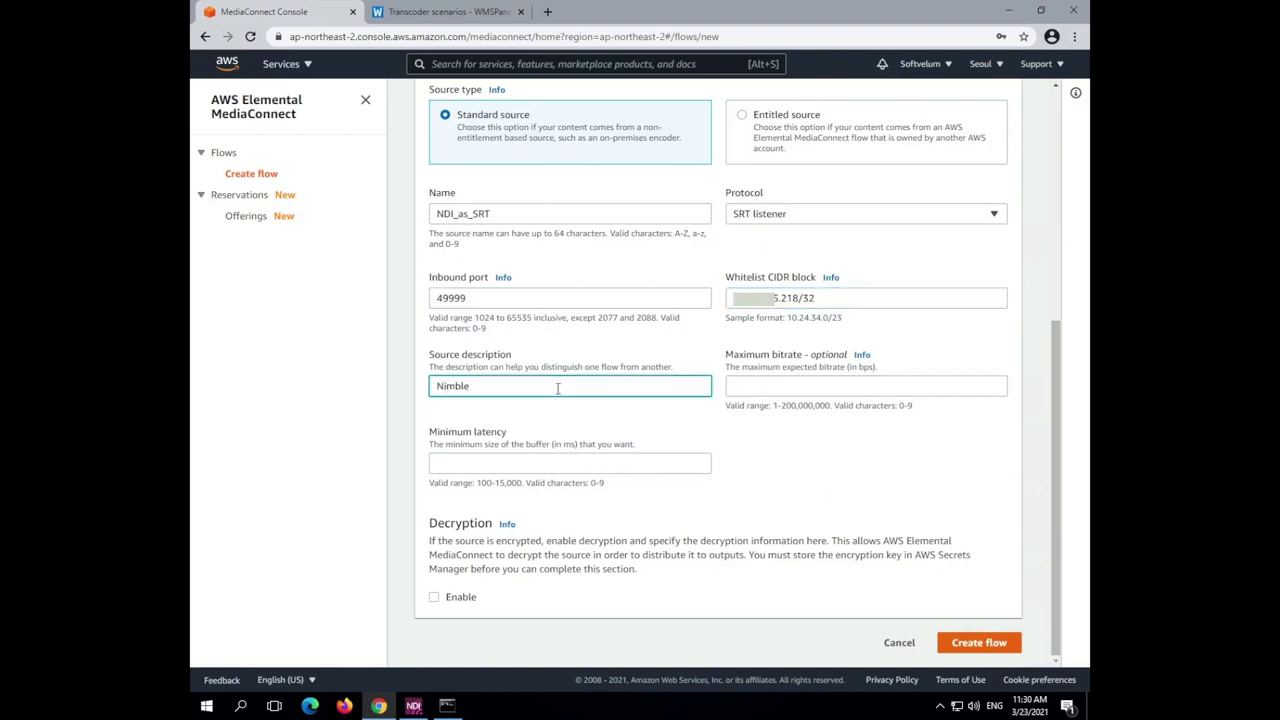
{"action": "type", "text": "Nimble_Streamer"}
{"action": "left_click", "coordinate": [572, 459]}
{"action": "type", "text": "2000"}
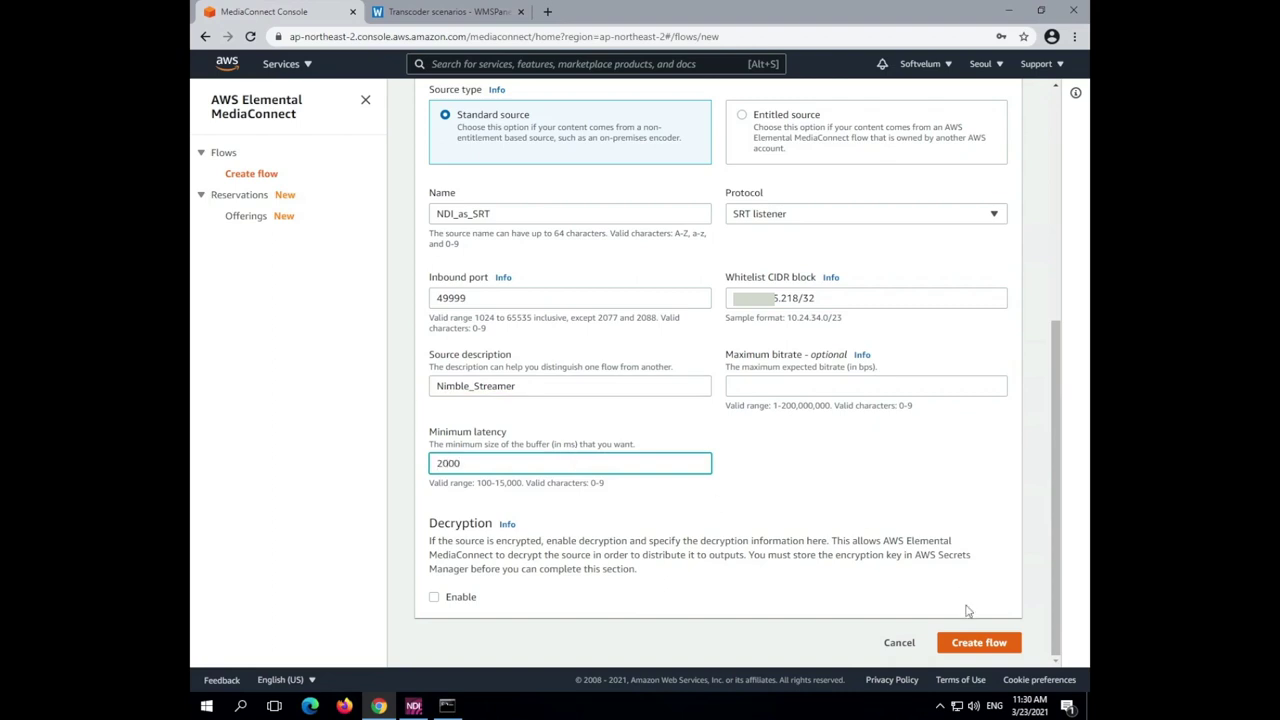
{"action": "left_click", "coordinate": [977, 642]}
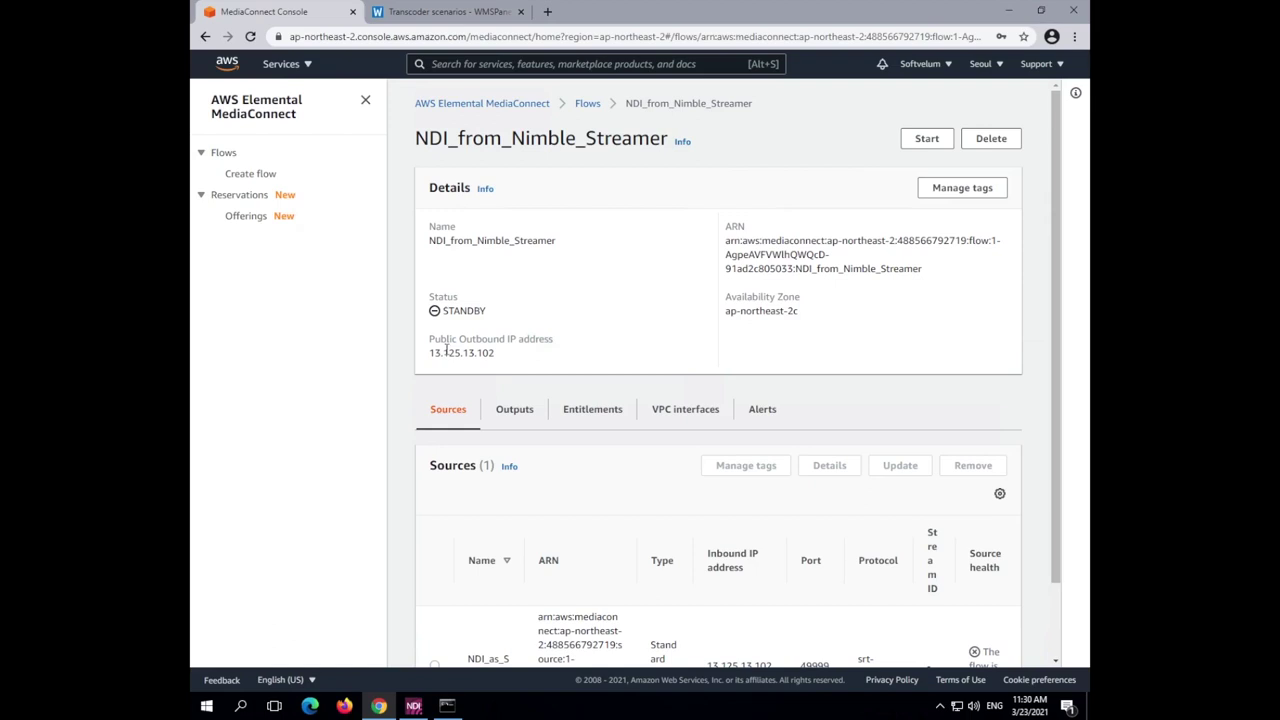
Step: Select the NDI_as_SRT source of the flow and copy its inbound IP address
{"action": "scroll", "coordinate": [677, 303], "scroll_direction": "down", "scroll_amount": 2}
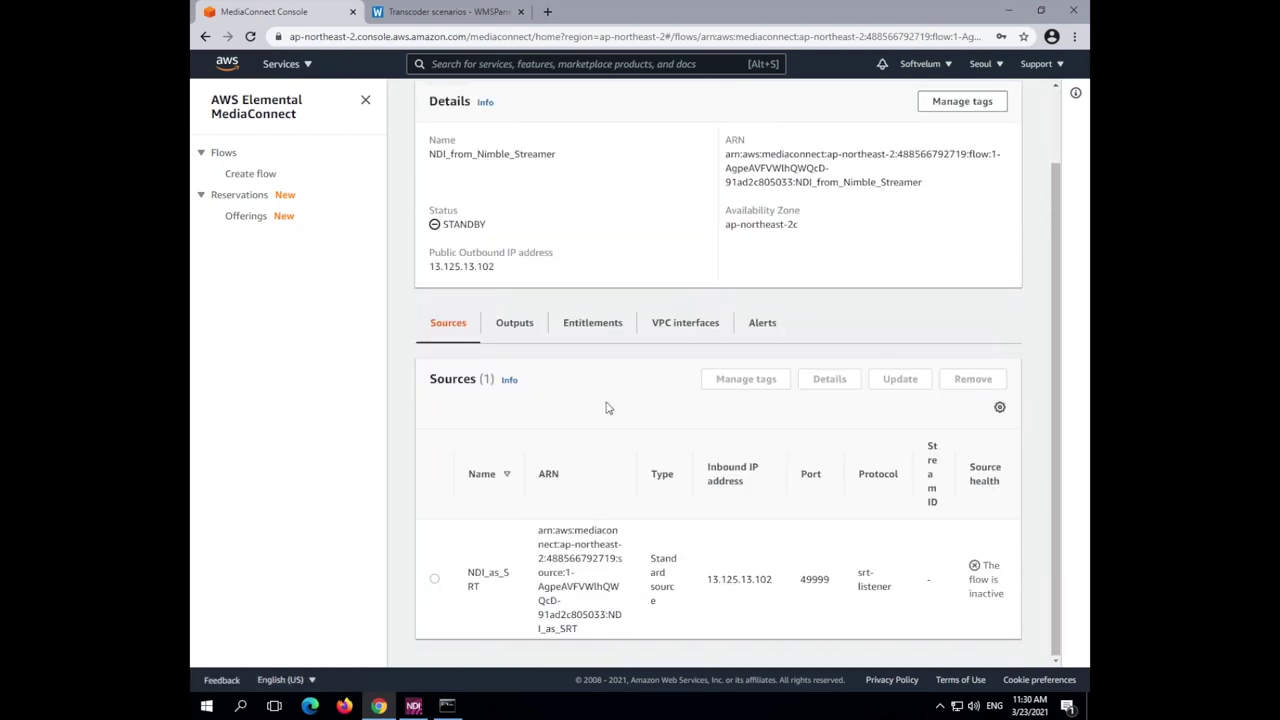
{"action": "left_click", "coordinate": [438, 582]}
{"action": "left_click_drag", "start_coordinate": [708, 580], "coordinate": [771, 583]}
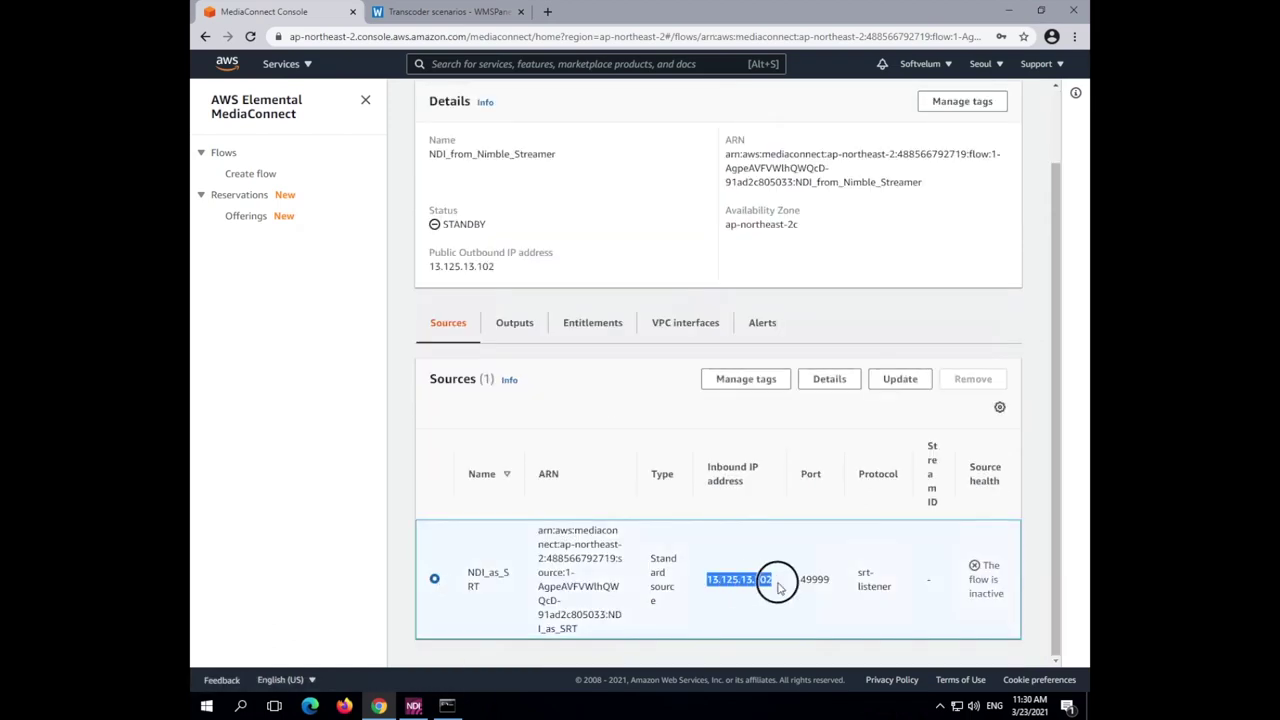
{"action": "double_click", "coordinate": [823, 583]}
{"action": "double_click", "coordinate": [742, 587]}
{"action": "right_click", "coordinate": [742, 587]}
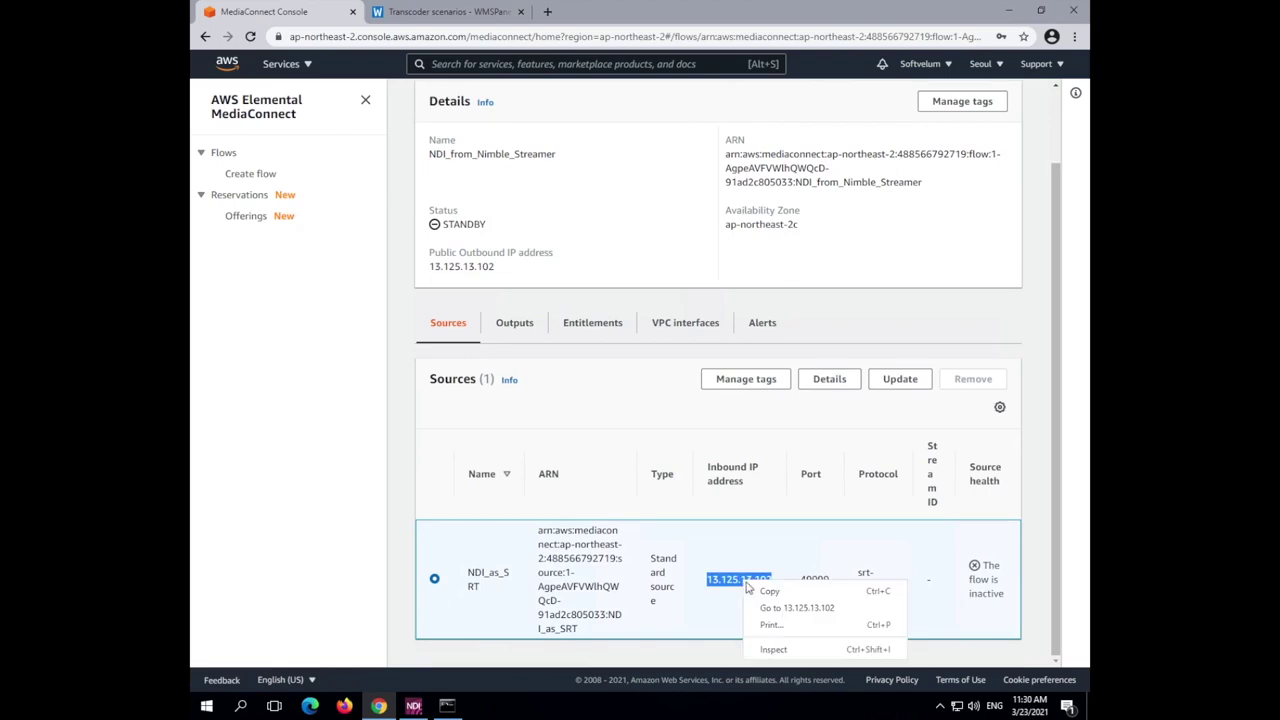
{"action": "left_click", "coordinate": [768, 590]}
Step: Switch to WMSPanel and add a new SRT setting under UDP streaming in Nimble Streamer's live streams settings
{"action": "left_click", "coordinate": [447, 14]}
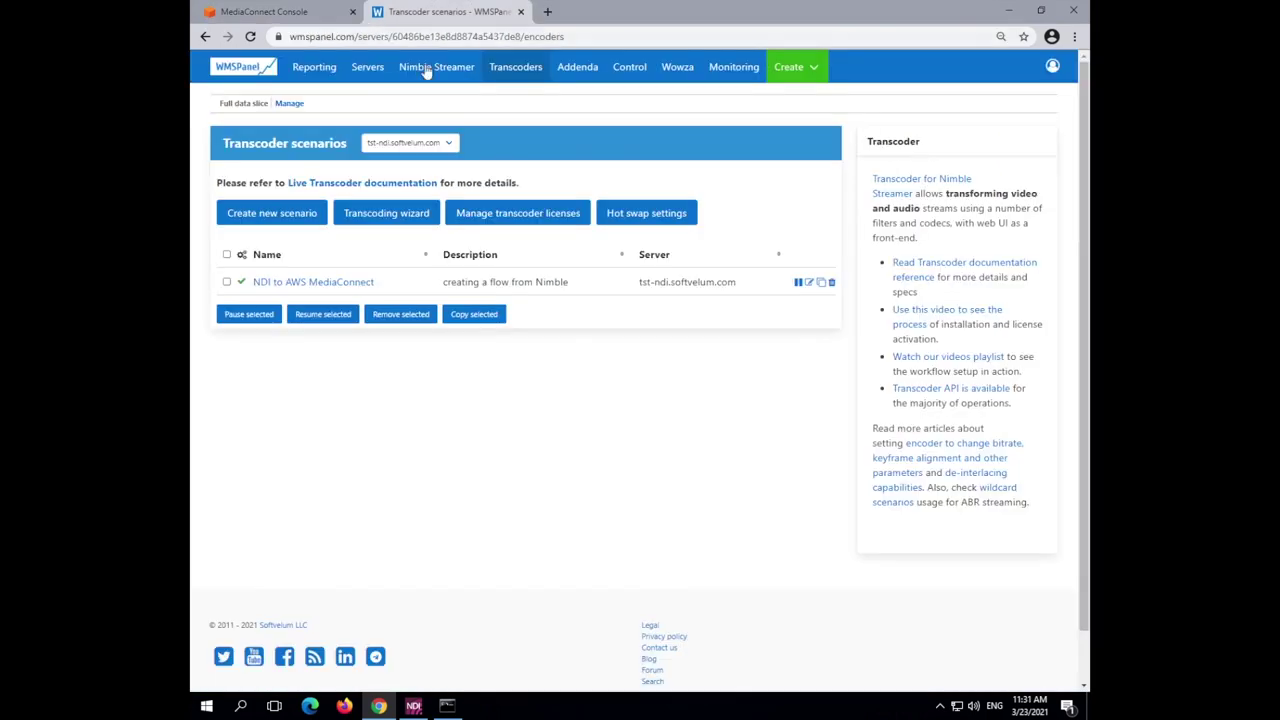
{"action": "mouse_move", "coordinate": [436, 67]}
{"action": "left_click", "coordinate": [519, 124]}
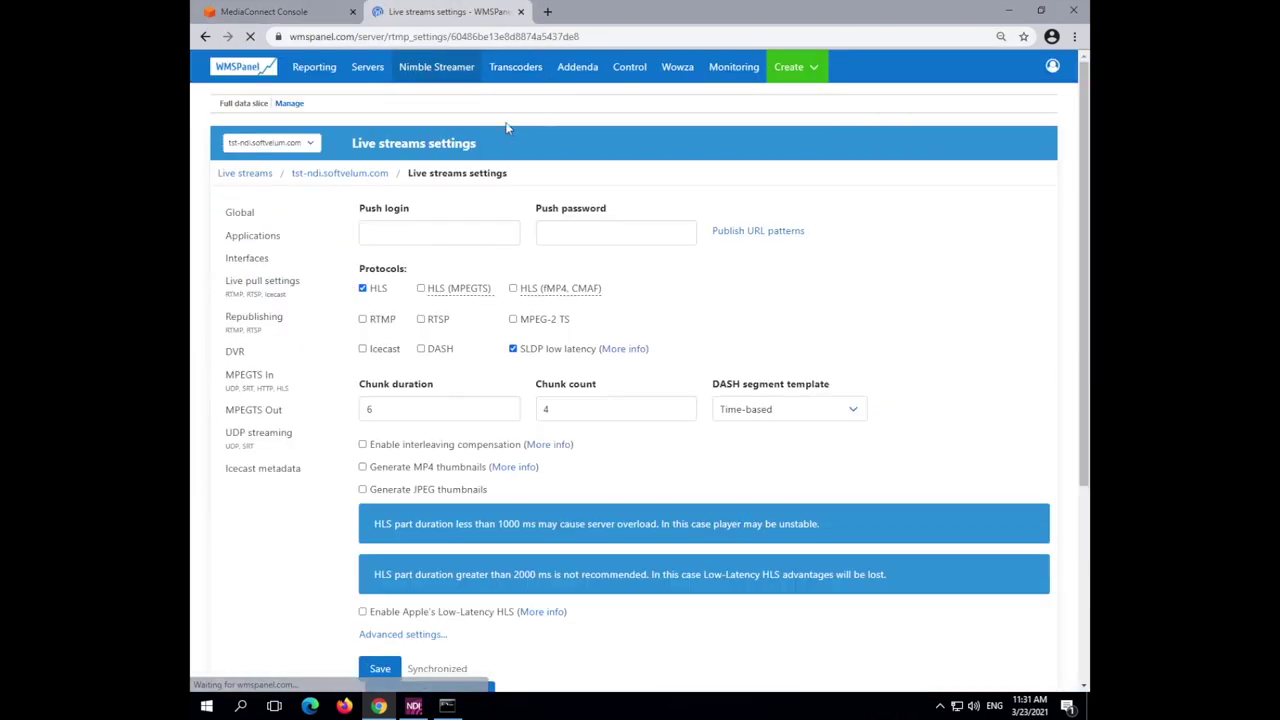
{"action": "left_click", "coordinate": [280, 452]}
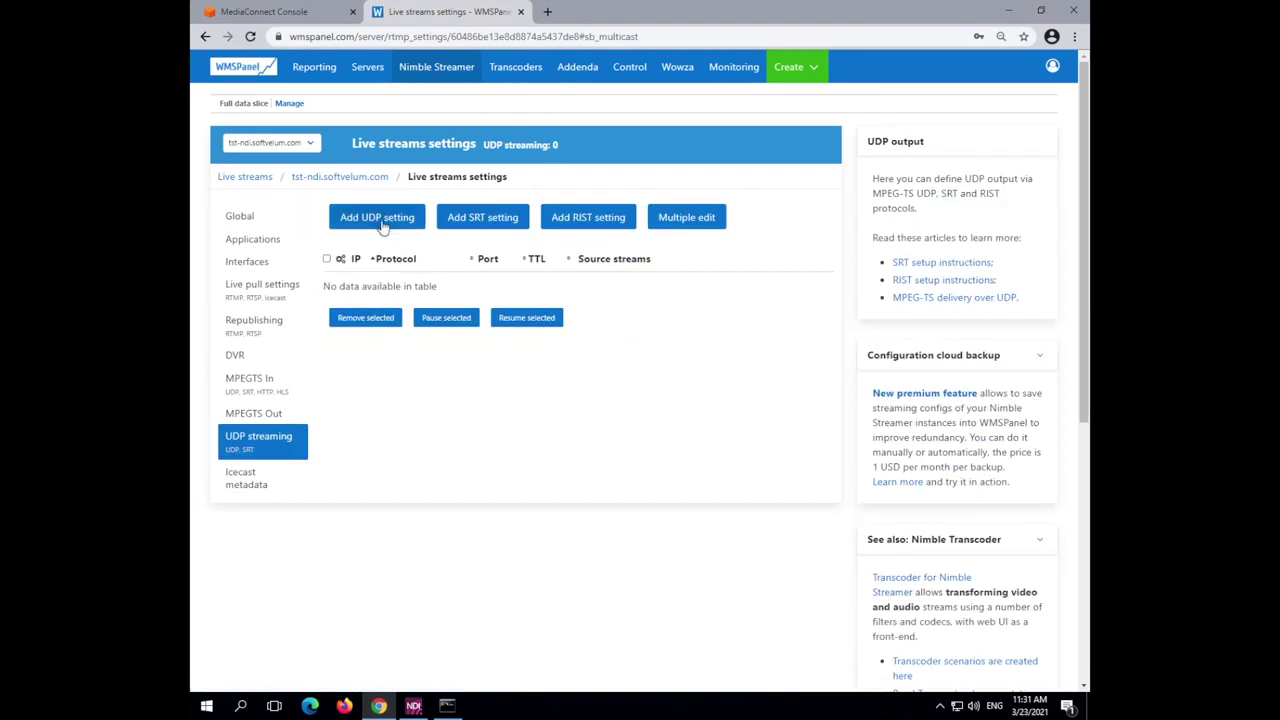
{"action": "left_click", "coordinate": [478, 220]}
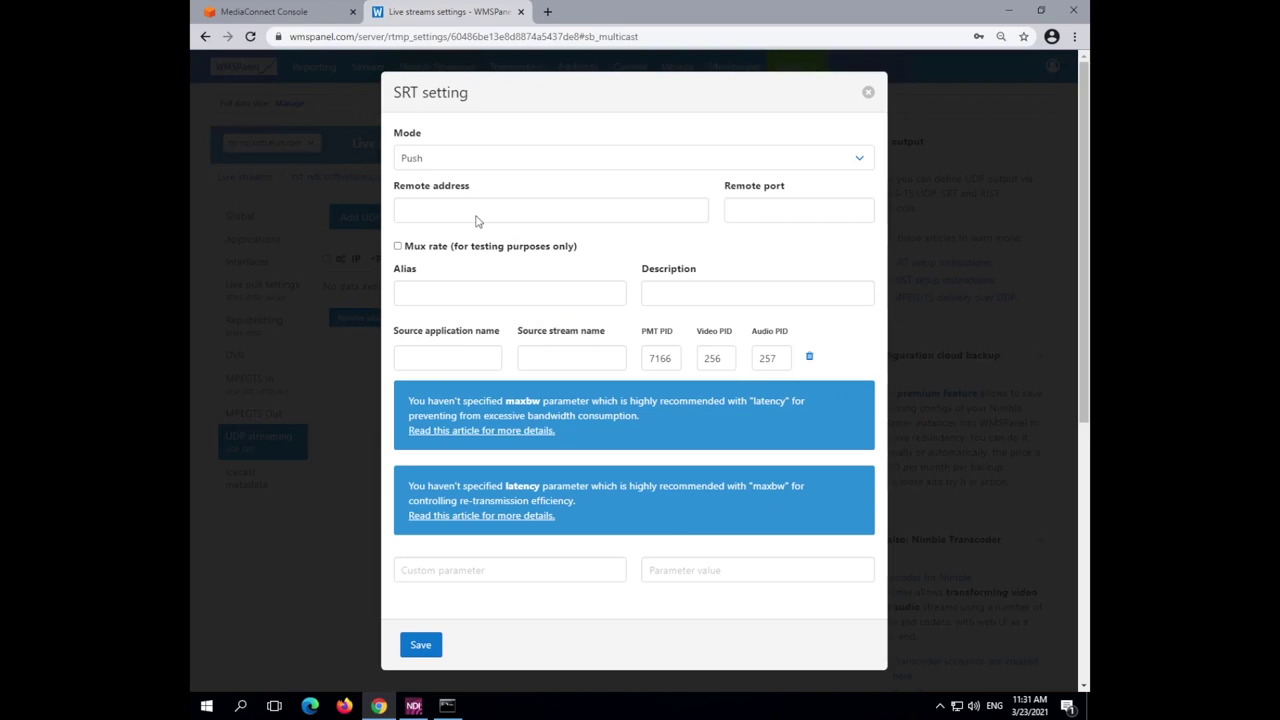
Step: Keep the SRT setting in Push mode and paste 13.125.13.102 as the remote address
{"action": "left_click", "coordinate": [451, 160]}
{"action": "left_click", "coordinate": [451, 160]}
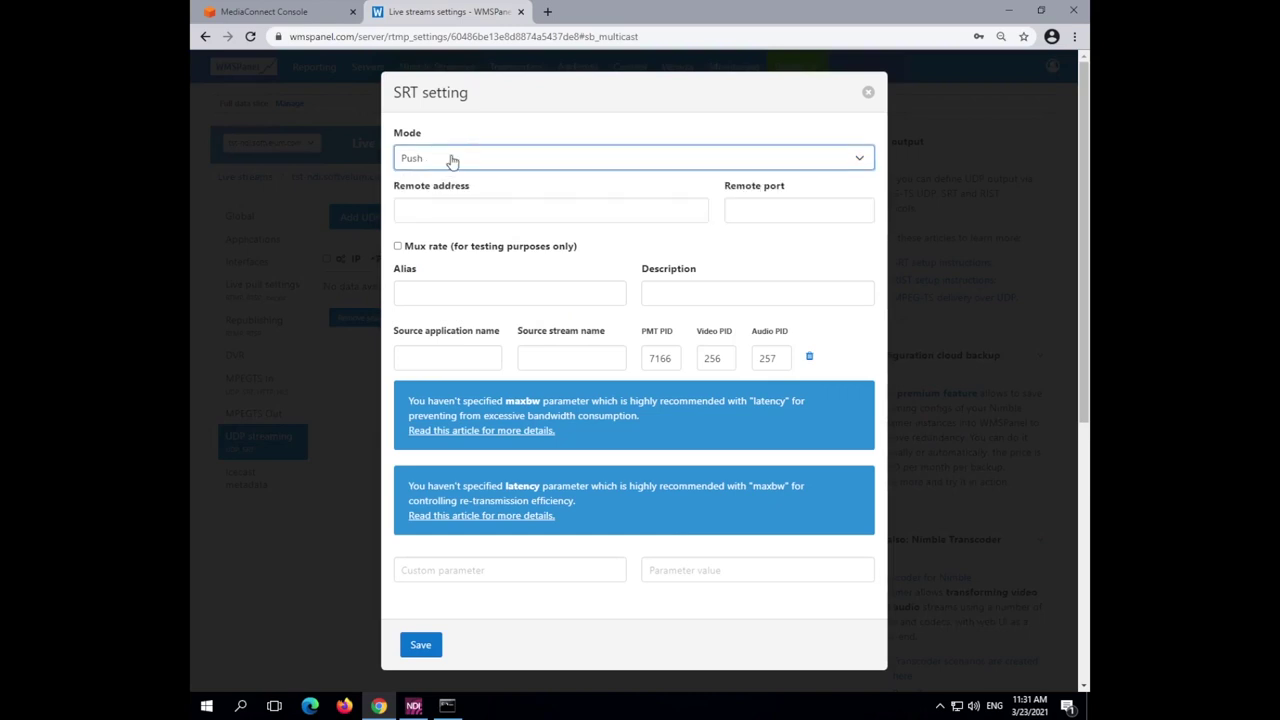
{"action": "left_click", "coordinate": [451, 209]}
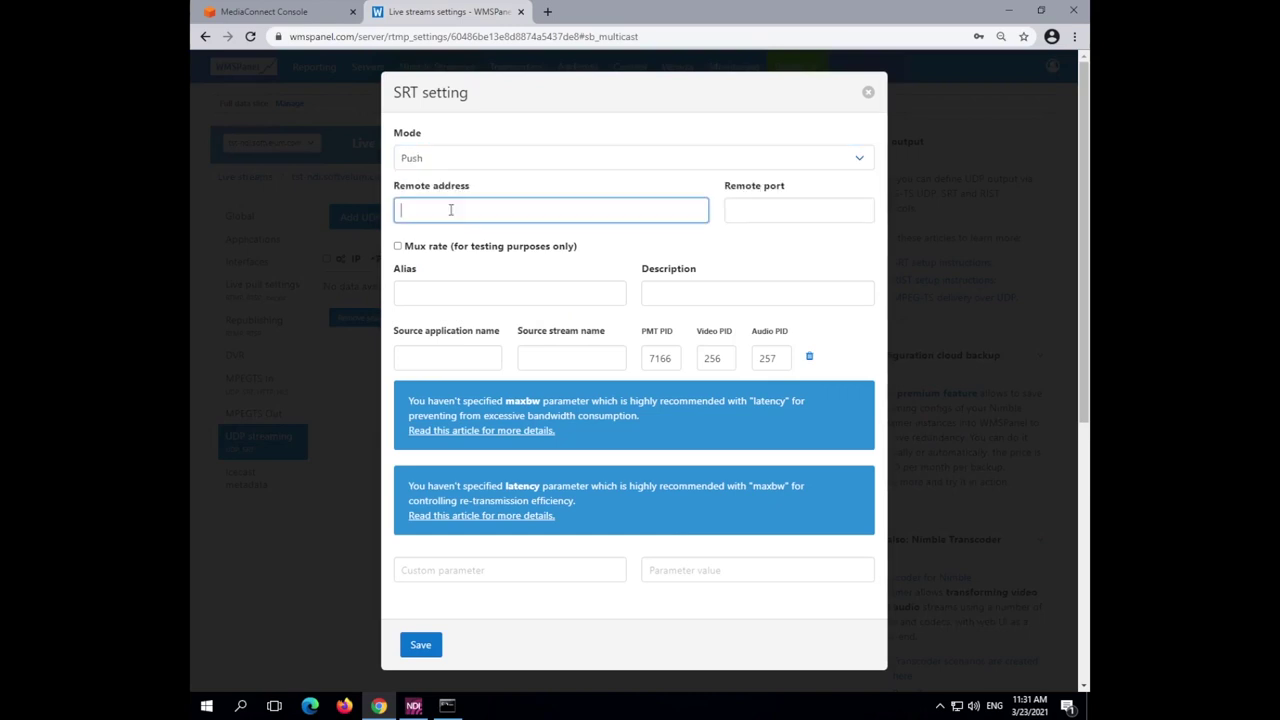
{"action": "right_click", "coordinate": [451, 214]}
{"action": "left_click", "coordinate": [527, 292]}
Step: Copy the source's port 49999 from the MediaConnect flow and paste it as the remote port of the SRT setting
{"action": "left_click", "coordinate": [296, 14]}
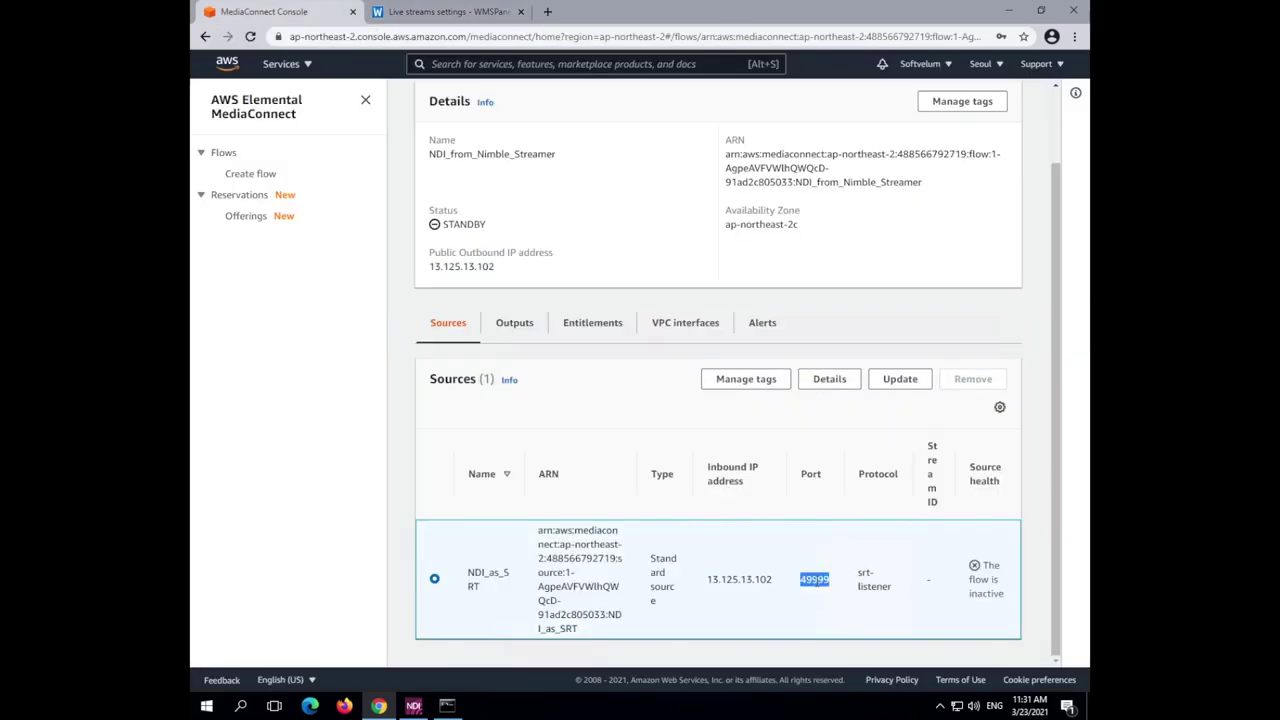
{"action": "right_click", "coordinate": [815, 580]}
{"action": "left_click", "coordinate": [843, 591]}
{"action": "left_click", "coordinate": [470, 18]}
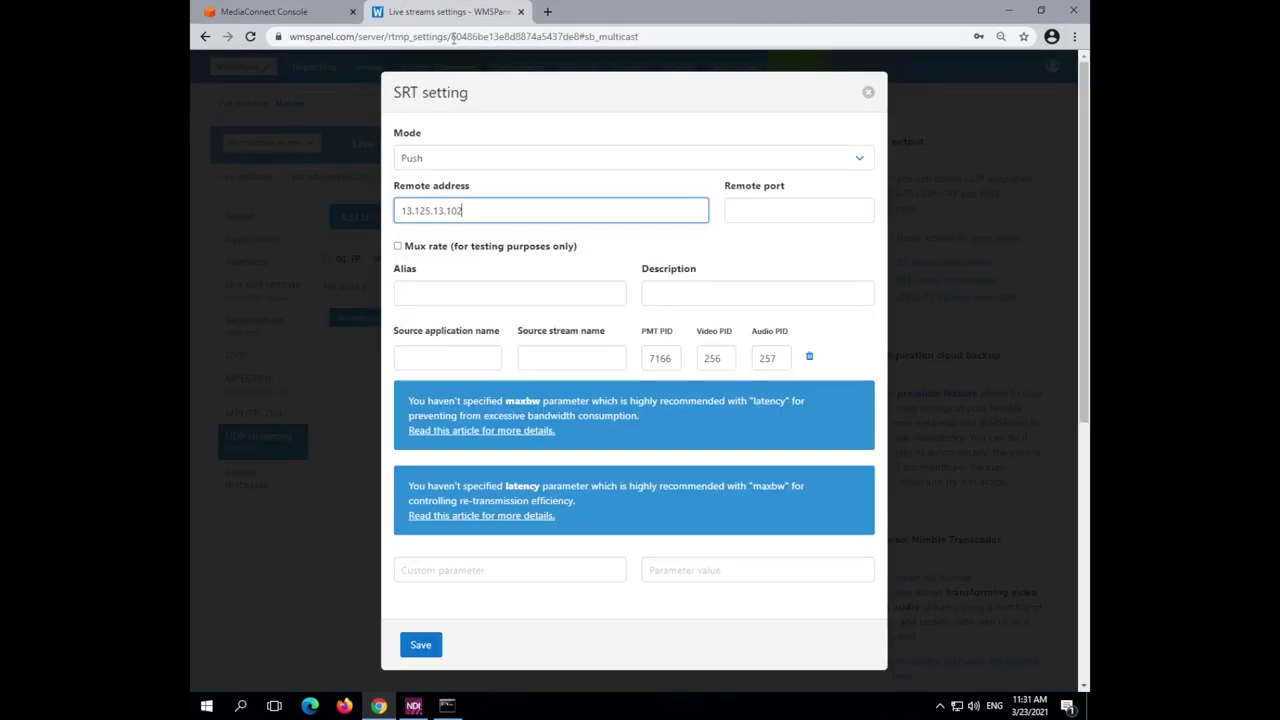
{"action": "left_click", "coordinate": [743, 211]}
{"action": "right_click", "coordinate": [745, 213]}
{"action": "left_click", "coordinate": [772, 305]}
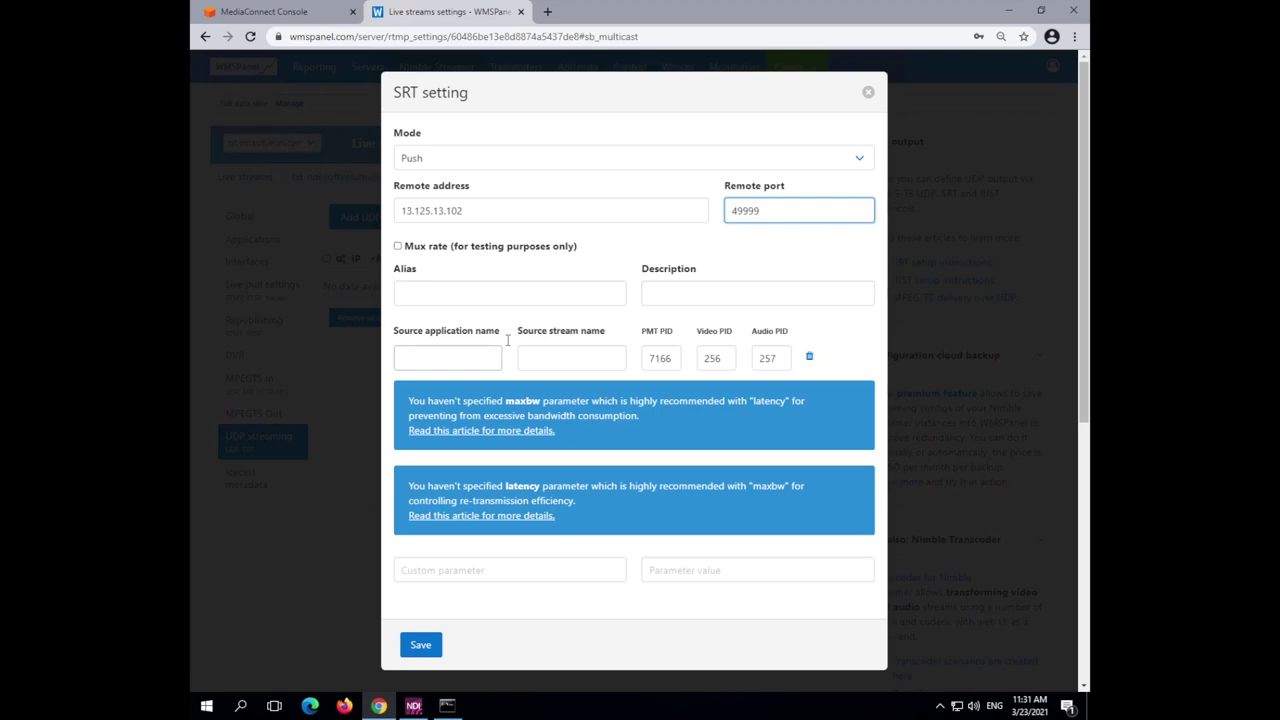
Step: Describe the SRT setting as "to AWS Media Connect", set source application ndi with stream media_connect, and save it
{"action": "left_click", "coordinate": [703, 293]}
{"action": "type", "text": "to AWS Media Connect"}
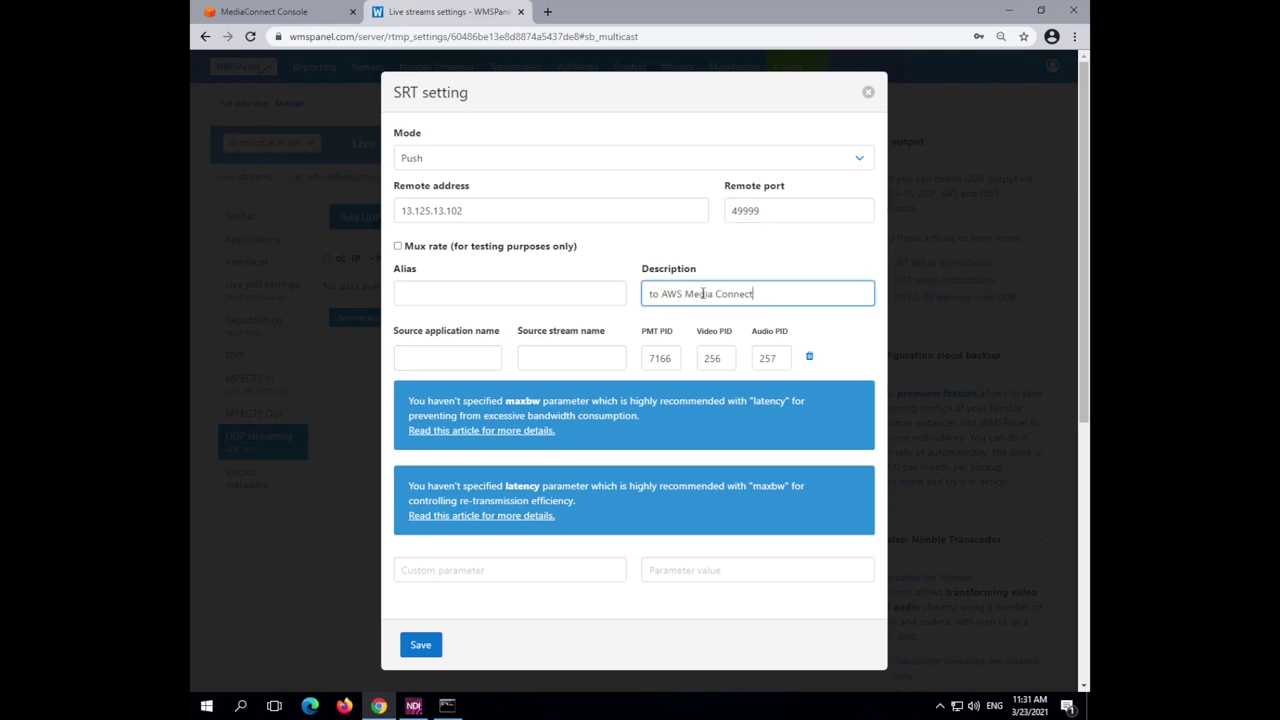
{"action": "left_click", "coordinate": [457, 355]}
{"action": "type", "text": "n"}
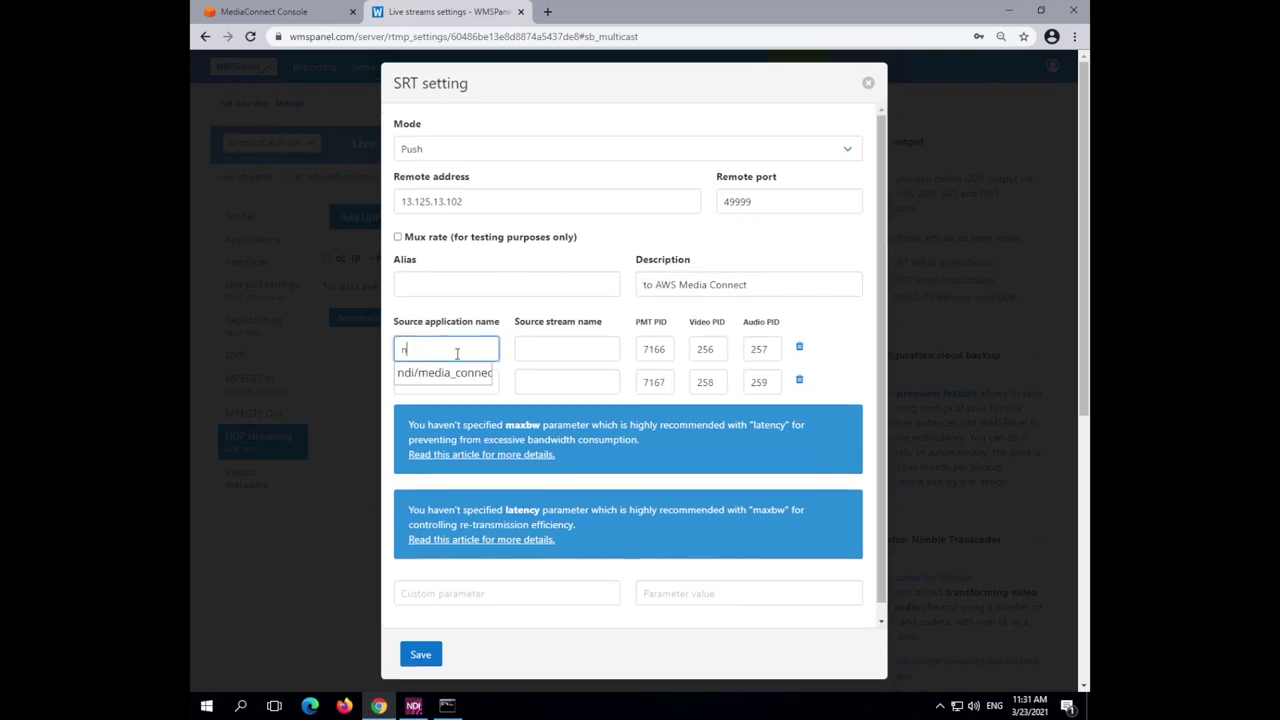
{"action": "type", "text": "di"}
{"action": "key", "text": "Escape"}
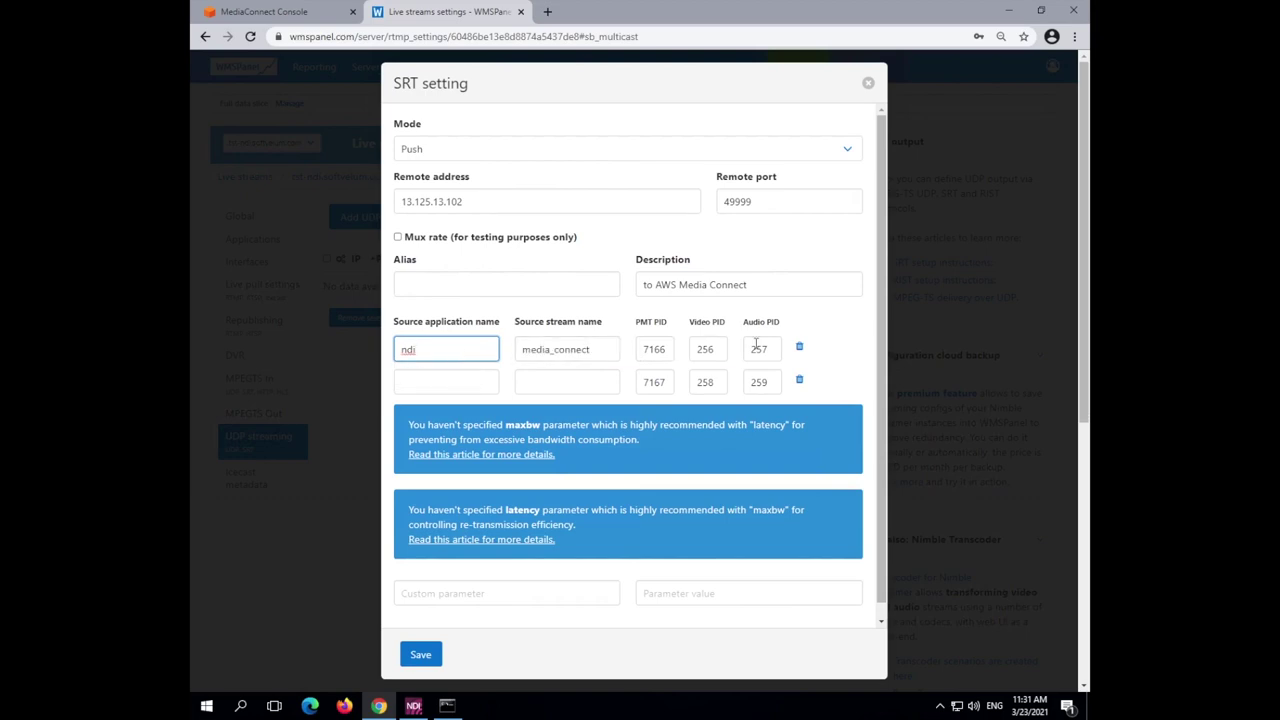
{"action": "scroll", "coordinate": [700, 375], "scroll_direction": "down", "scroll_amount": 1}
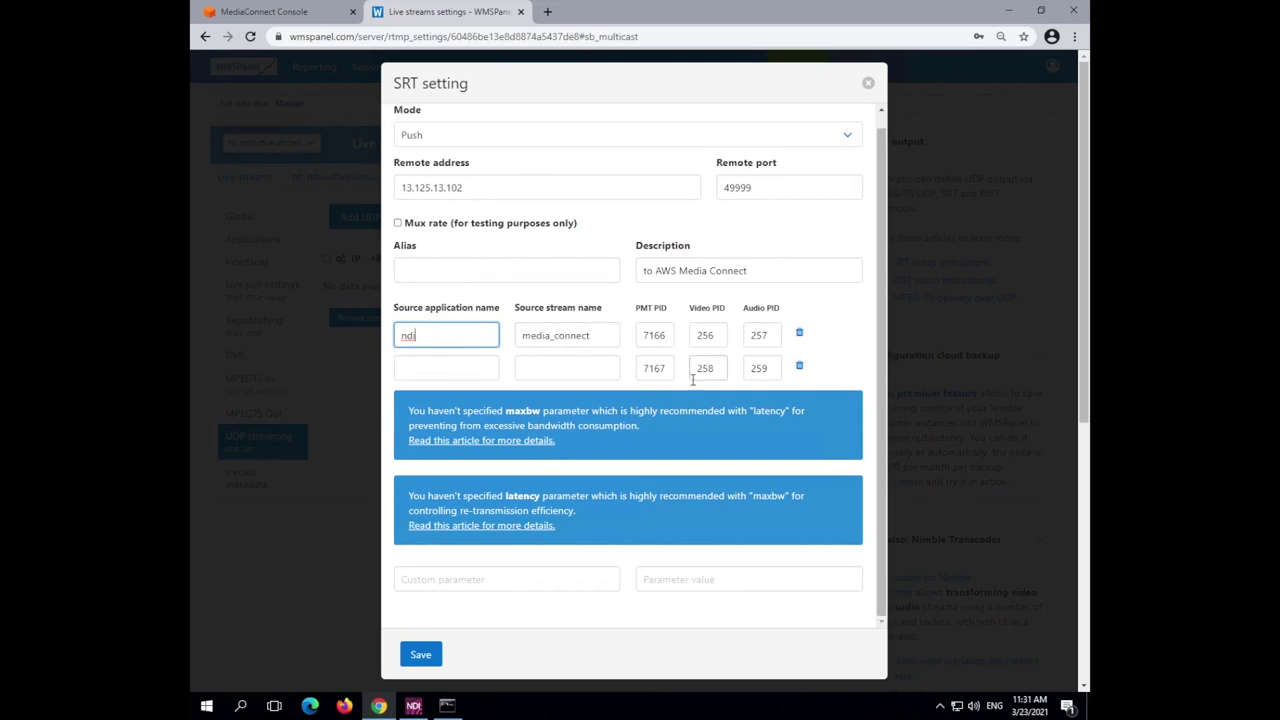
{"action": "left_click", "coordinate": [420, 656]}
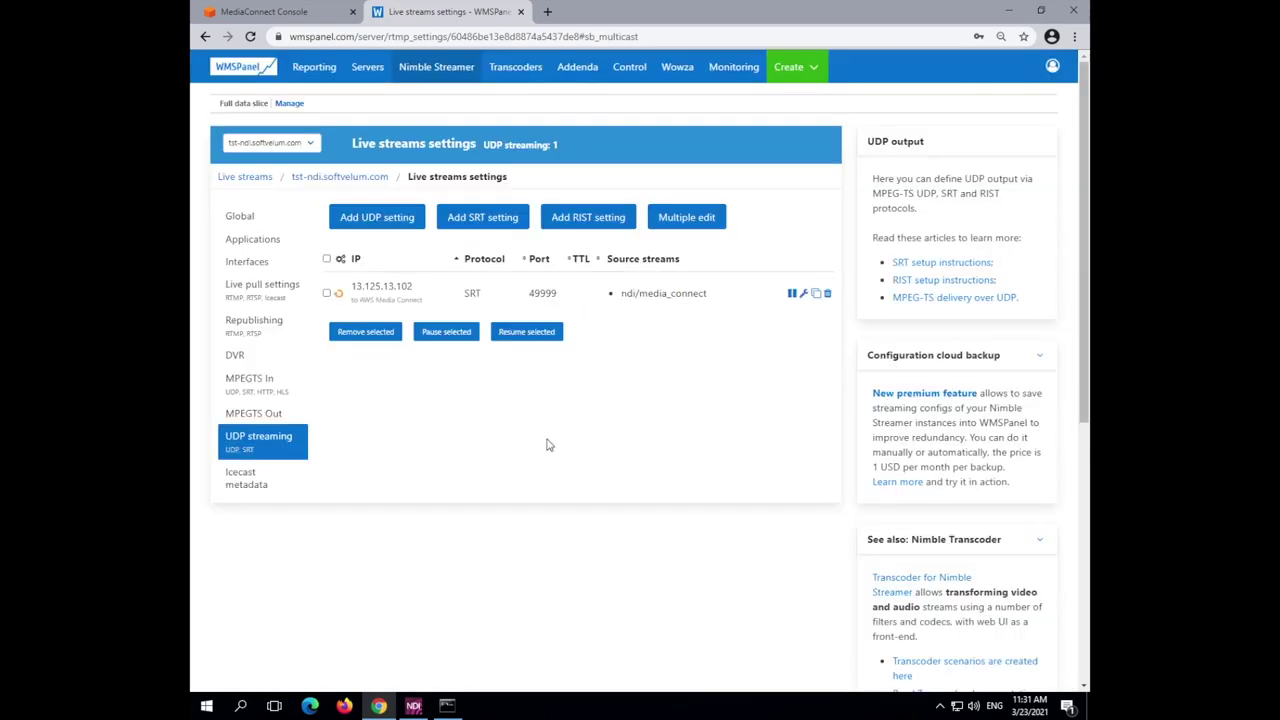
Step: Return to the MediaConnect console and start the NDI_from_Nimble_Streamer flow
{"action": "left_click", "coordinate": [266, 11]}
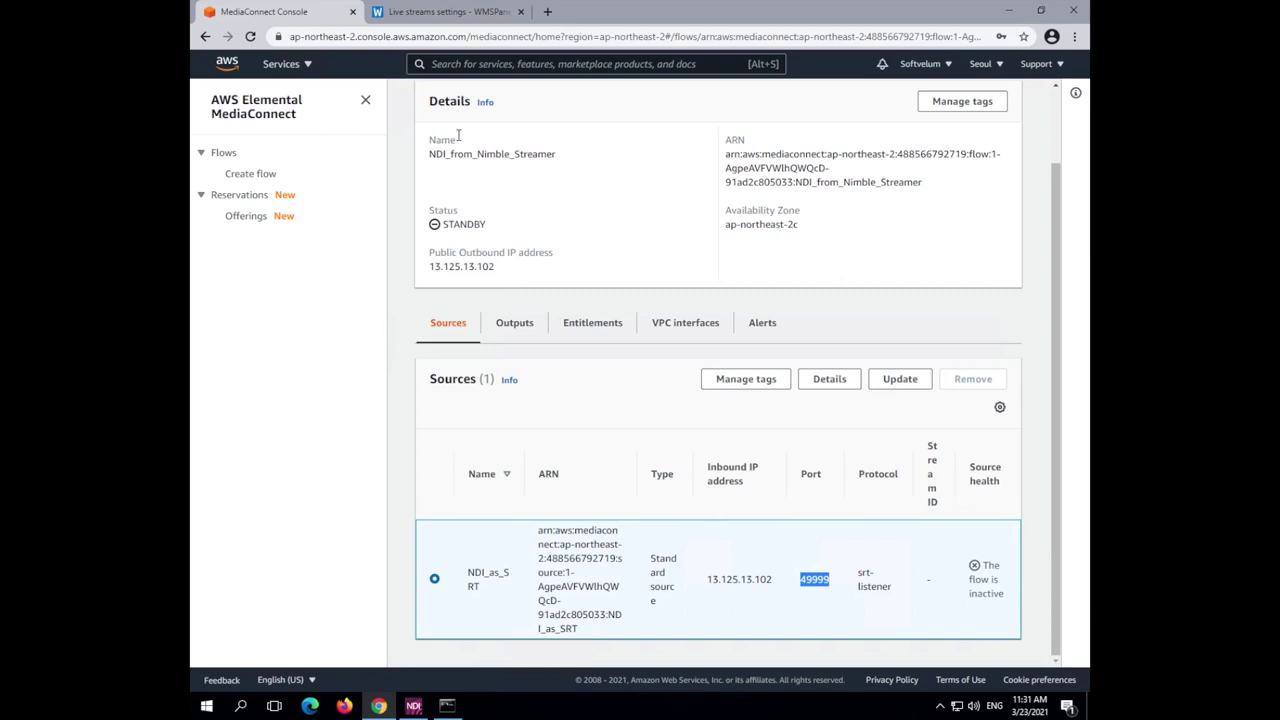
{"action": "scroll", "coordinate": [563, 287], "scroll_direction": "up", "scroll_amount": 1}
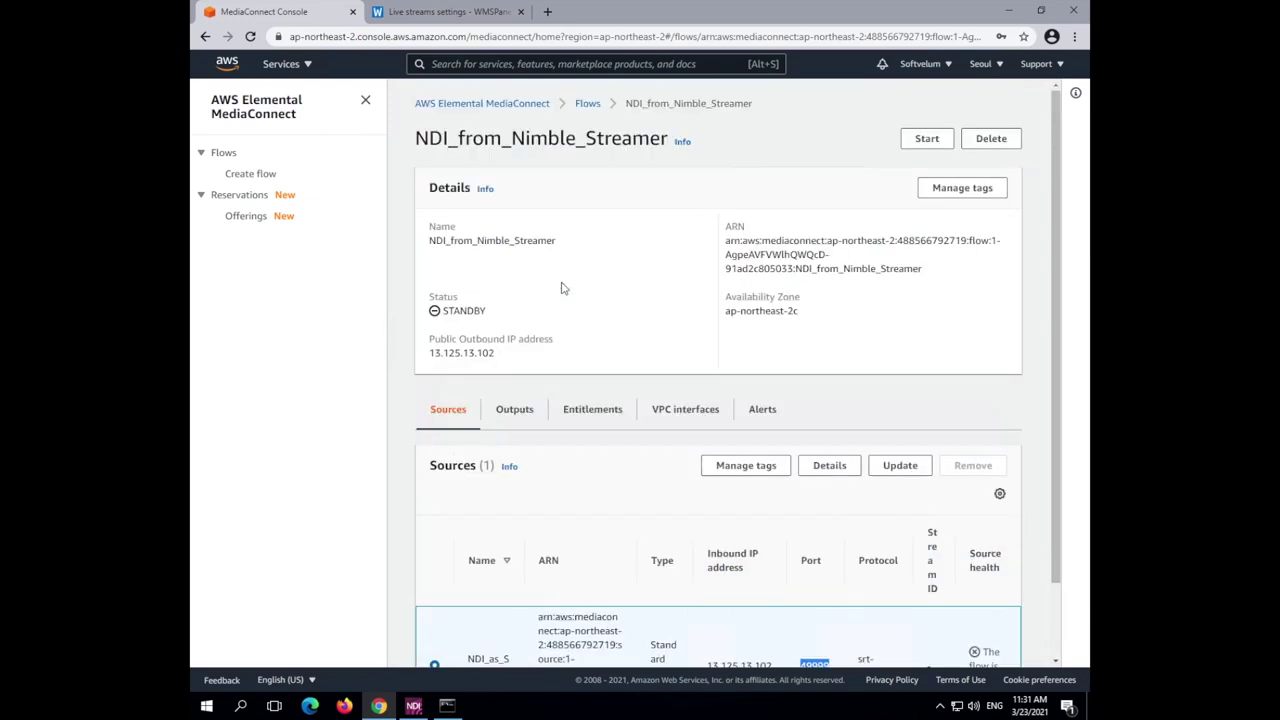
{"action": "left_click", "coordinate": [918, 138]}
Step: Check the NDI_as_SRT source's health status and review the source bitrate and received packets charts
{"action": "scroll", "coordinate": [580, 310], "scroll_direction": "down", "scroll_amount": 1}
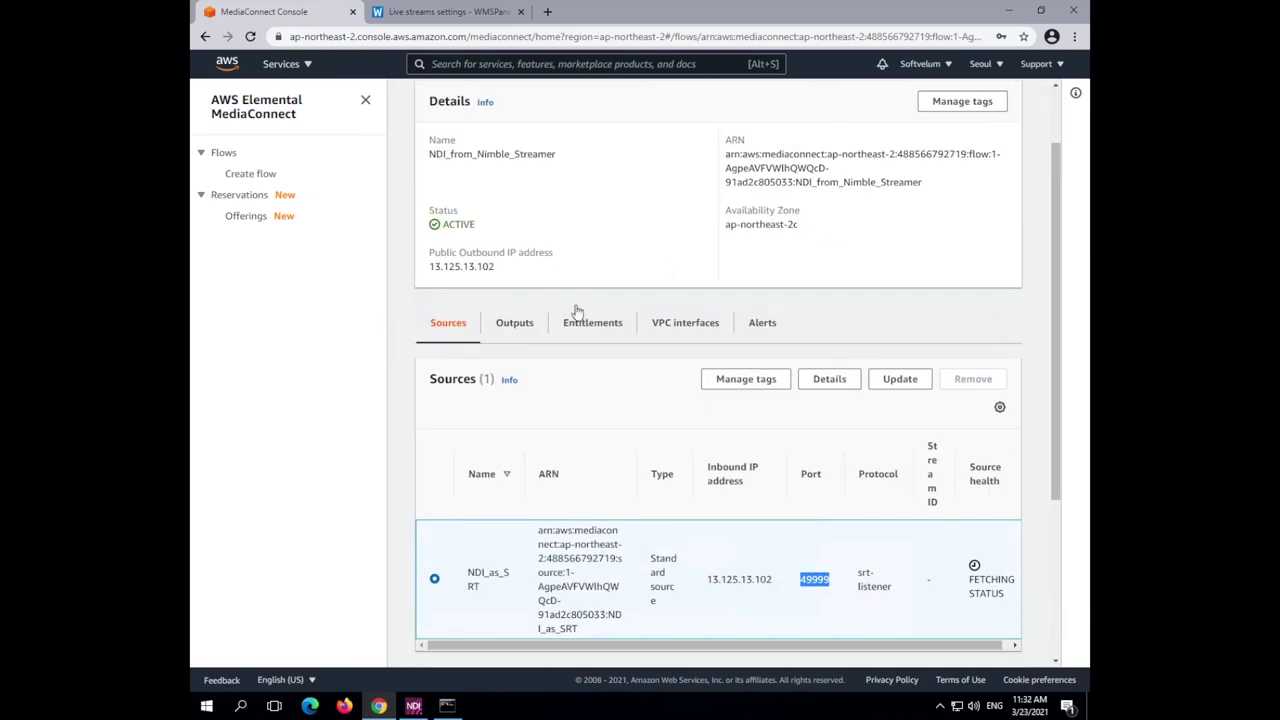
{"action": "scroll", "coordinate": [490, 270], "scroll_direction": "down", "scroll_amount": 3}
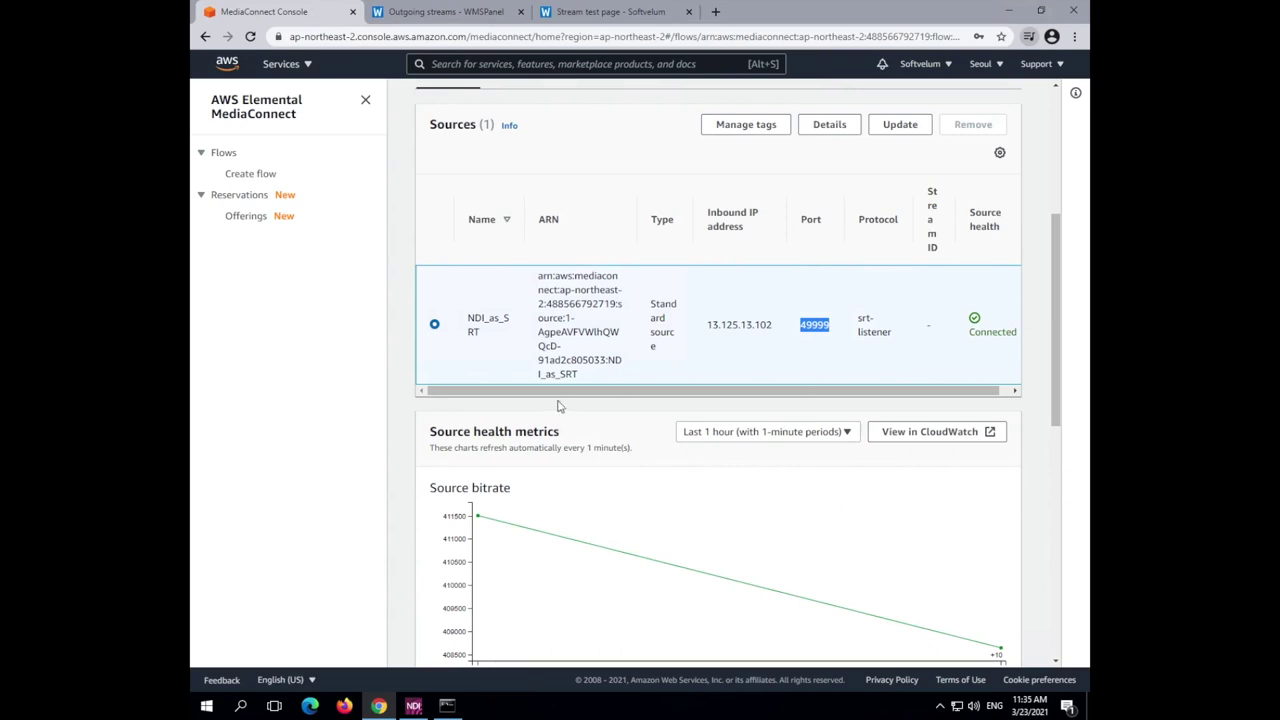
{"action": "scroll", "coordinate": [558, 406], "scroll_direction": "down", "scroll_amount": 4}
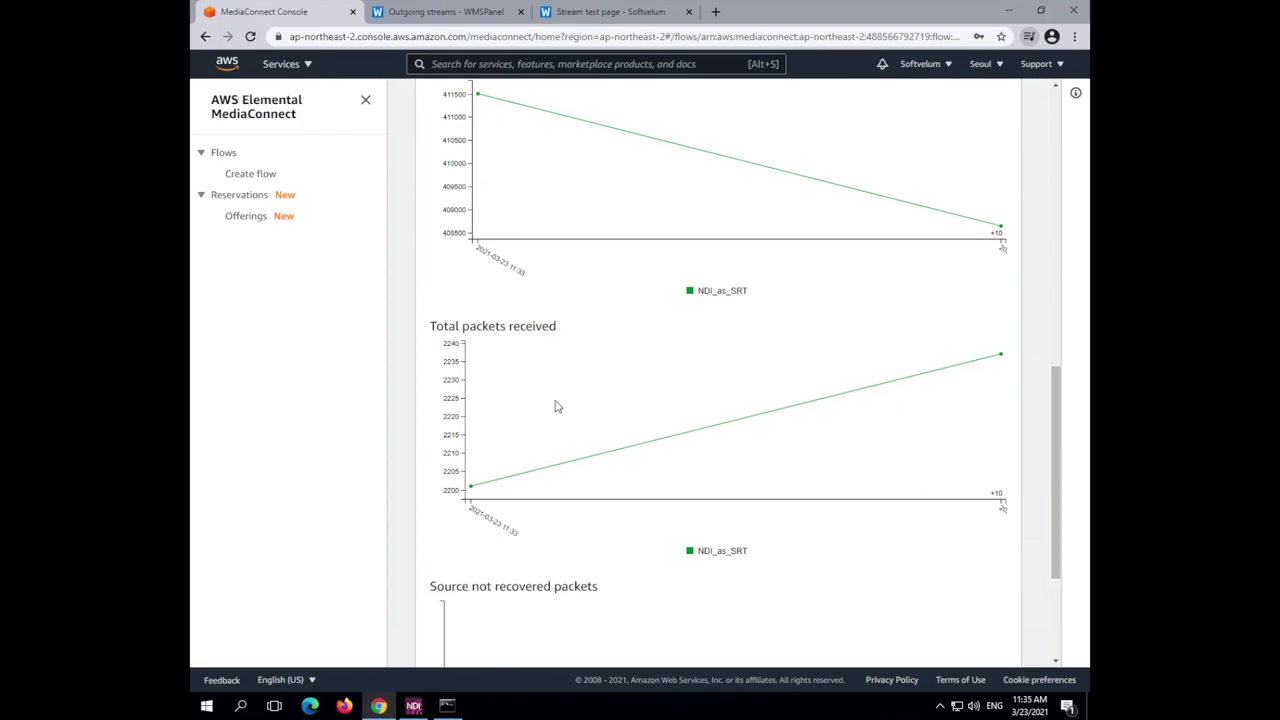
Step: Examine the source's not recovered packets chart and the flow details, and recheck the source bitrate and total packets received charts
{"action": "scroll", "coordinate": [558, 406], "scroll_direction": "up", "scroll_amount": 1}
{"action": "scroll", "coordinate": [557, 406], "scroll_direction": "down", "scroll_amount": 3}
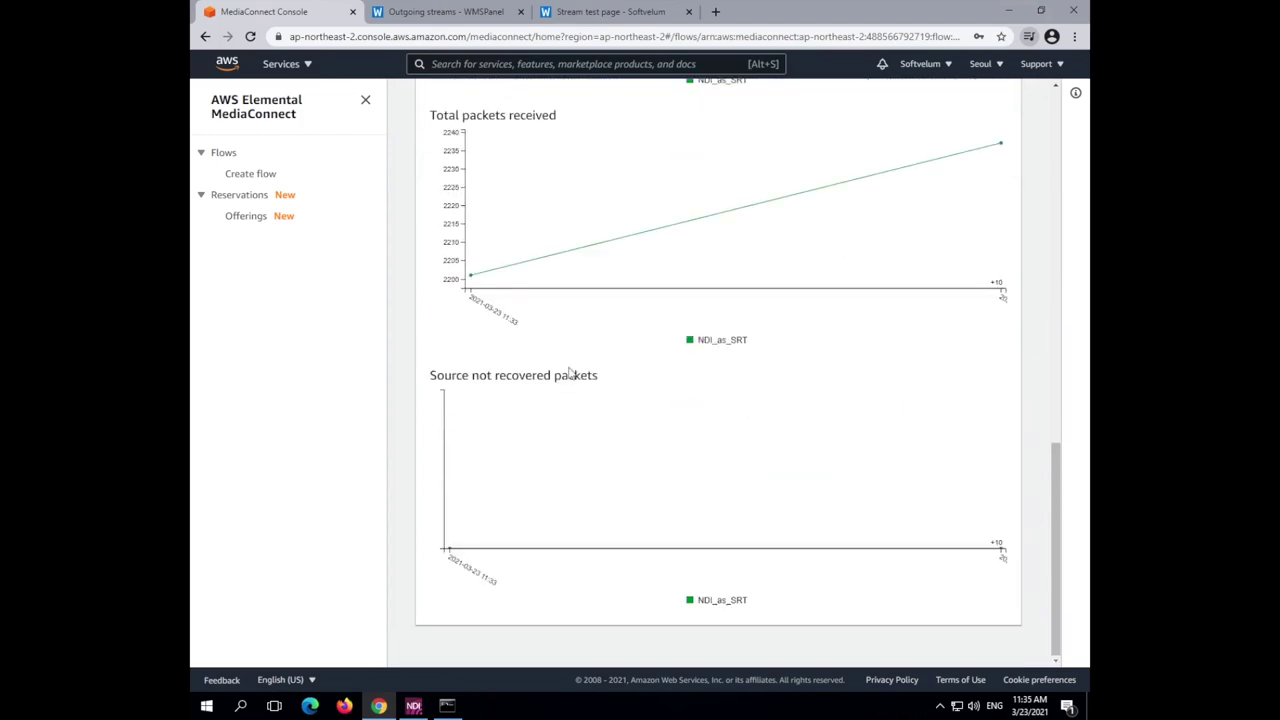
{"action": "scroll", "coordinate": [557, 406], "scroll_direction": "up", "scroll_amount": 14}
{"action": "scroll", "coordinate": [564, 375], "scroll_direction": "up", "scroll_amount": 1}
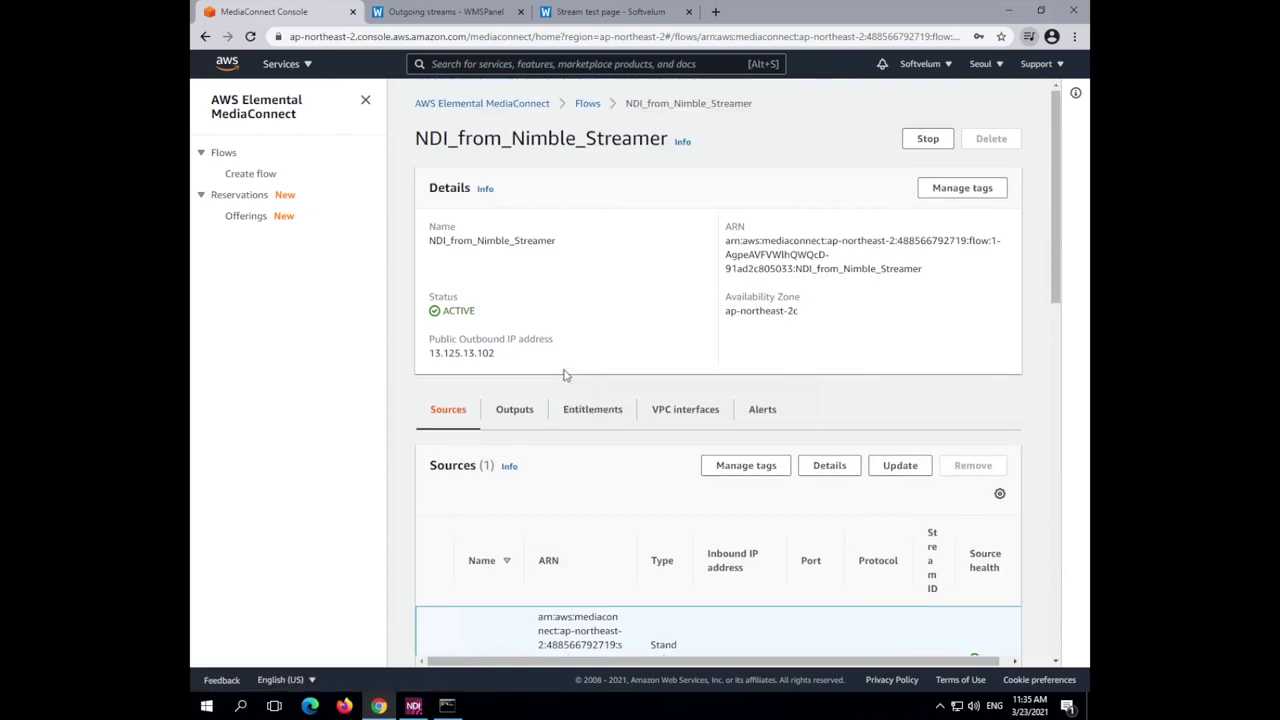
{"action": "scroll", "coordinate": [563, 376], "scroll_direction": "down", "scroll_amount": 5}
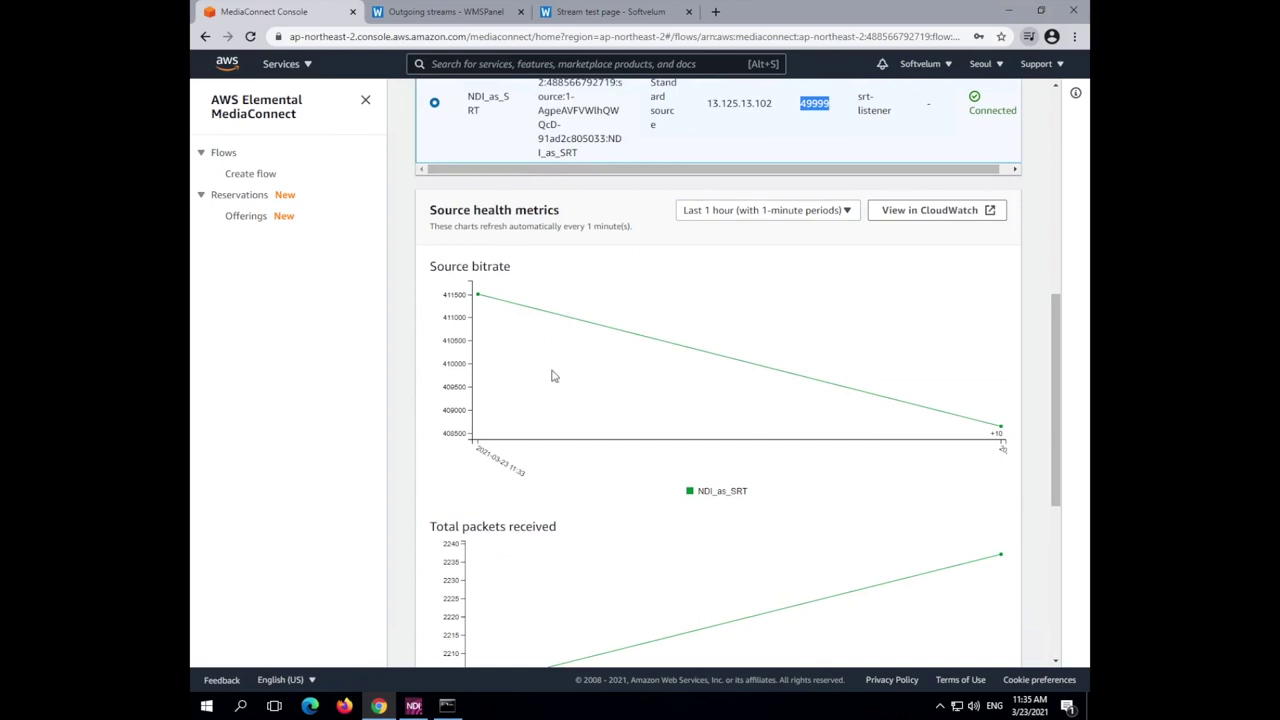
{"action": "scroll", "coordinate": [551, 373], "scroll_direction": "down", "scroll_amount": 2}
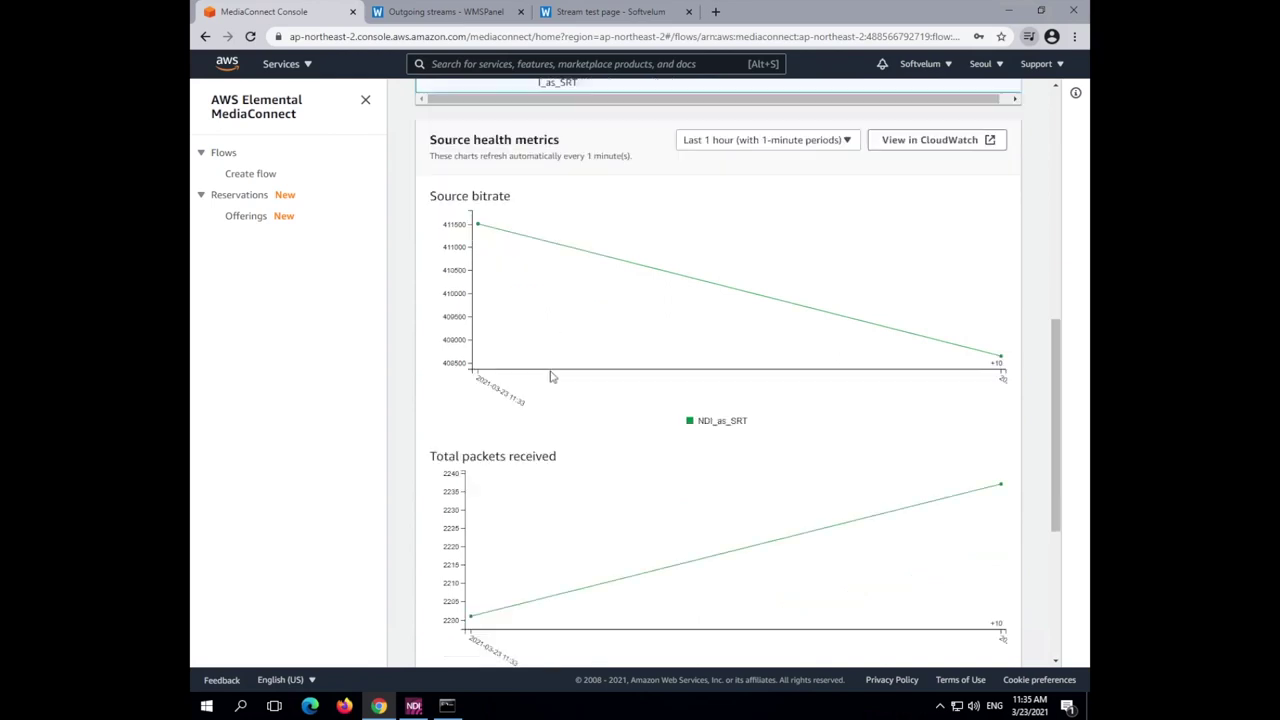
{"action": "scroll", "coordinate": [551, 373], "scroll_direction": "up", "scroll_amount": 2}
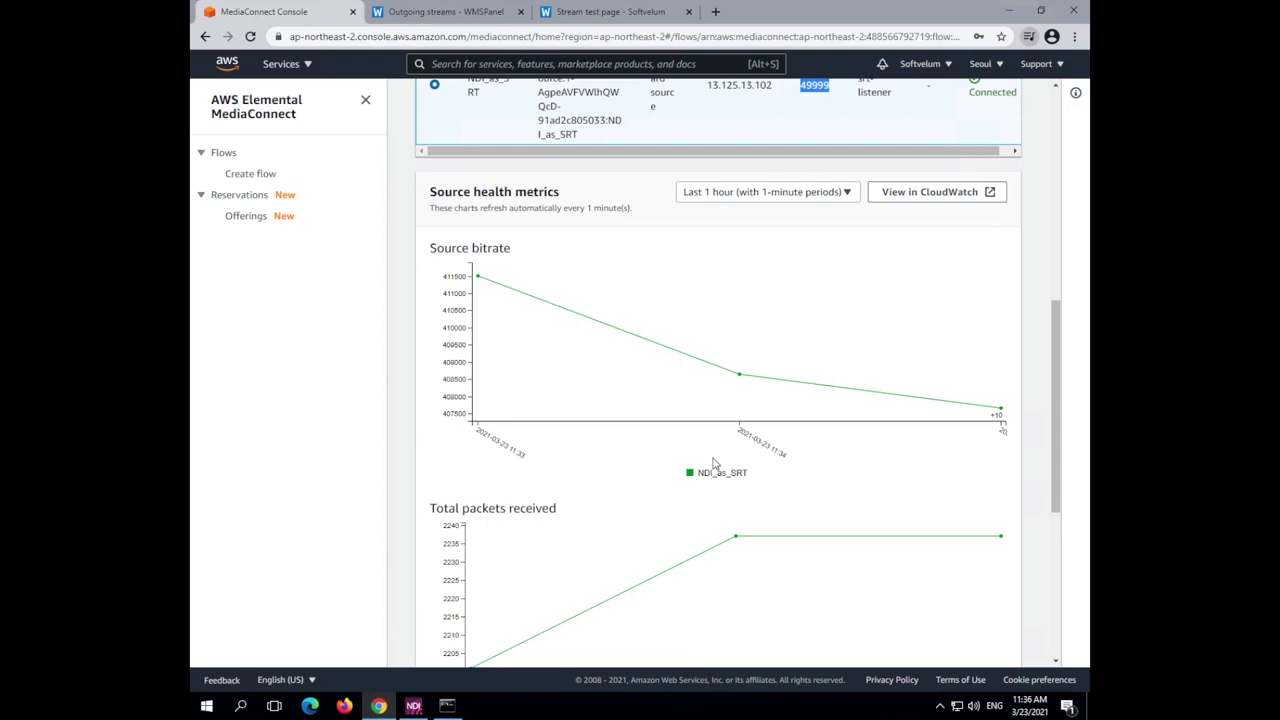
{"action": "scroll", "coordinate": [713, 462], "scroll_direction": "down", "scroll_amount": 4}
{"action": "scroll", "coordinate": [713, 463], "scroll_direction": "up", "scroll_amount": 15}
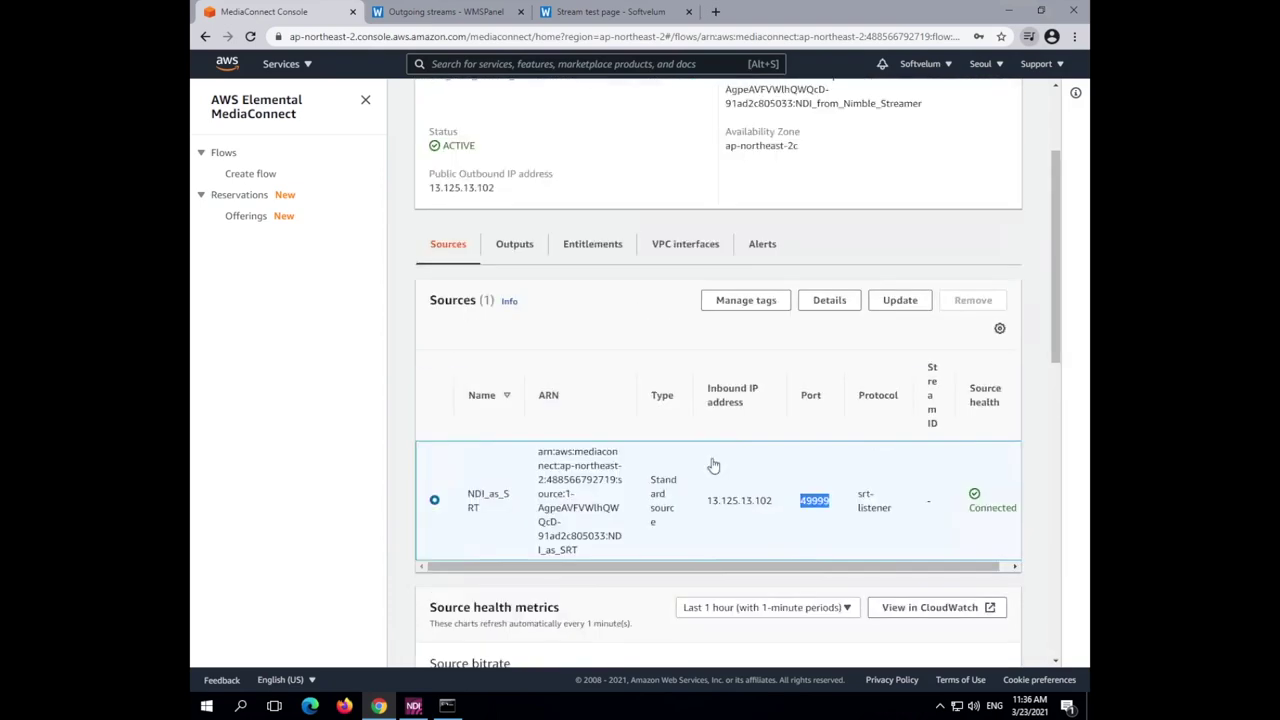